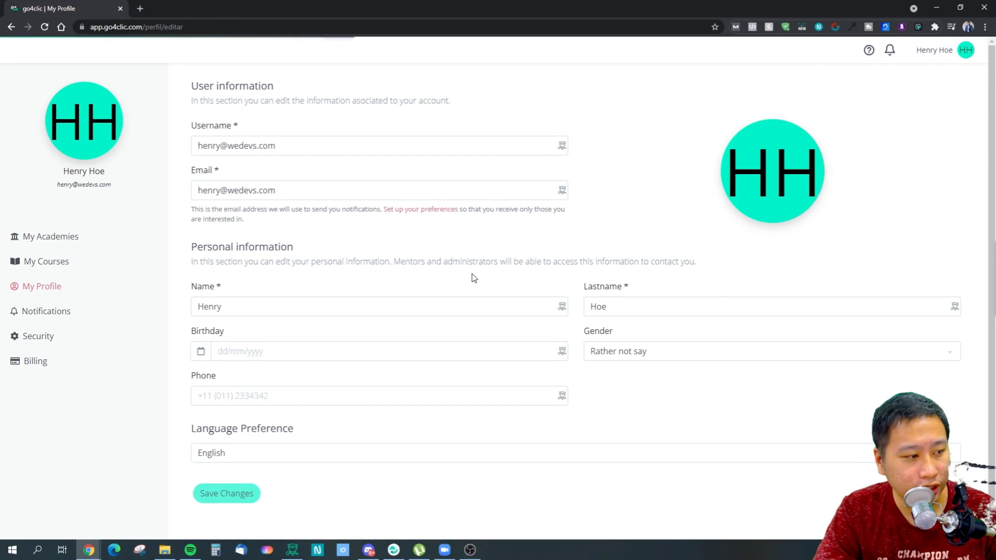
Step: Check the available Language Preference options on the profile page without changing the selection
{"action": "scroll", "coordinate": [415, 316], "scroll_direction": "down", "scroll_amount": 1}
{"action": "left_click", "coordinate": [257, 424]}
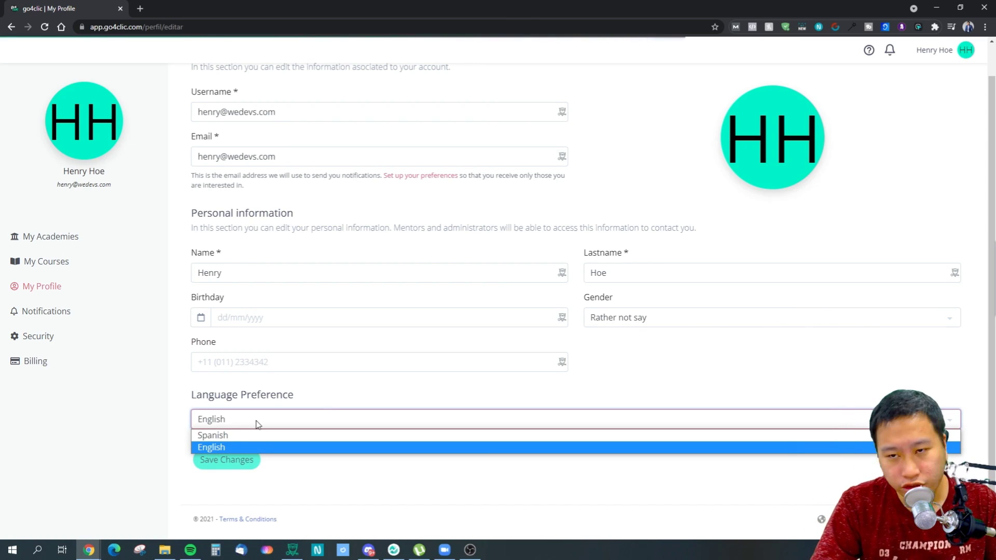
{"action": "left_click", "coordinate": [257, 424]}
{"action": "left_click", "coordinate": [117, 432]}
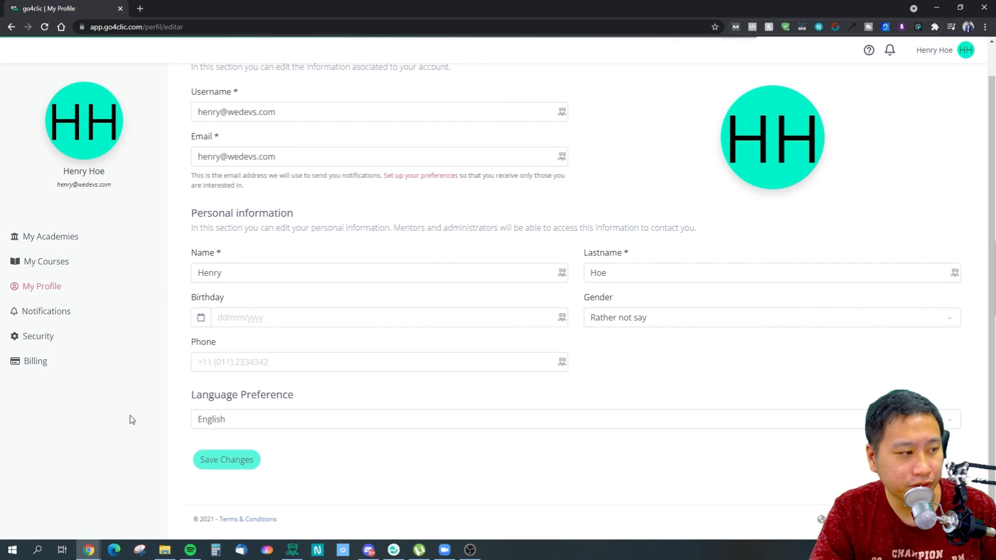
Step: Return to the DecisiveMarketer academy's design settings and review the Look & Feel sections from General to Footer
{"action": "left_click", "coordinate": [14, 28]}
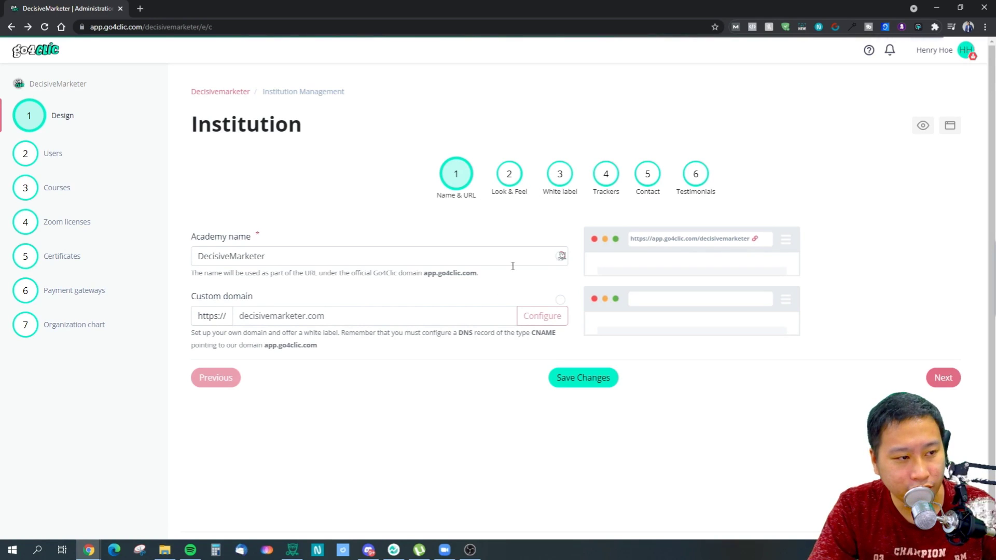
{"action": "left_click", "coordinate": [940, 387]}
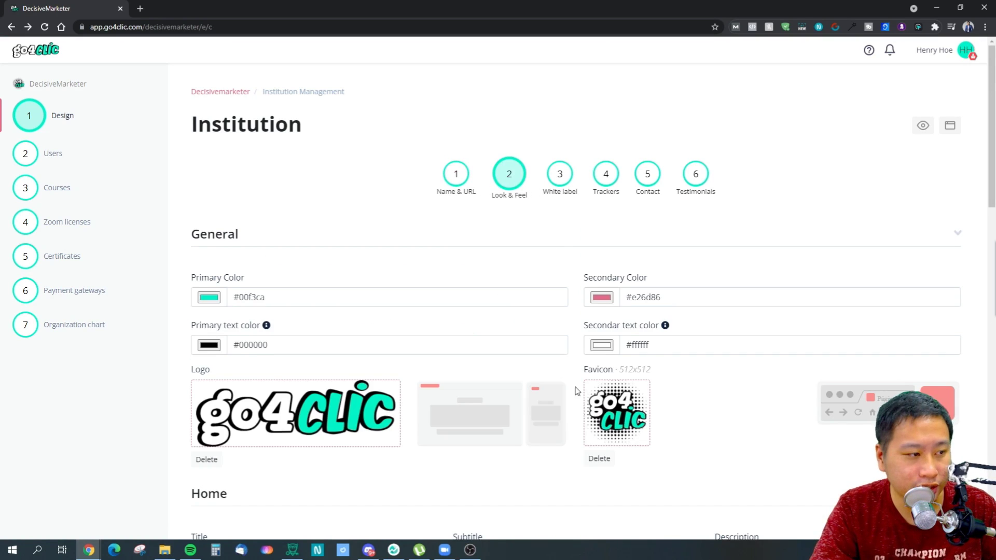
{"action": "scroll", "coordinate": [295, 453], "scroll_direction": "down", "scroll_amount": 4}
{"action": "scroll", "coordinate": [295, 452], "scroll_direction": "down", "scroll_amount": 14}
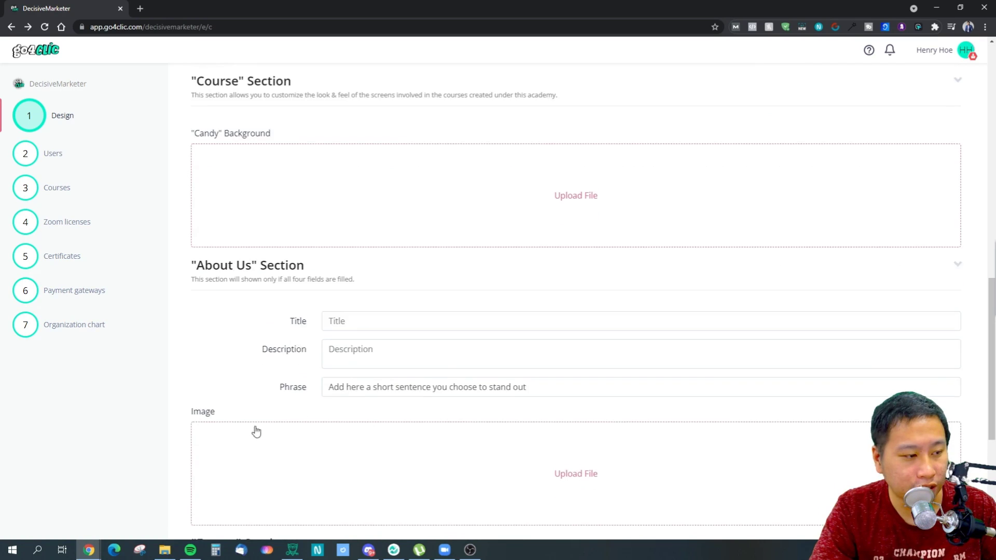
{"action": "scroll", "coordinate": [322, 303], "scroll_direction": "up", "scroll_amount": 3}
{"action": "scroll", "coordinate": [432, 352], "scroll_direction": "down", "scroll_amount": 4}
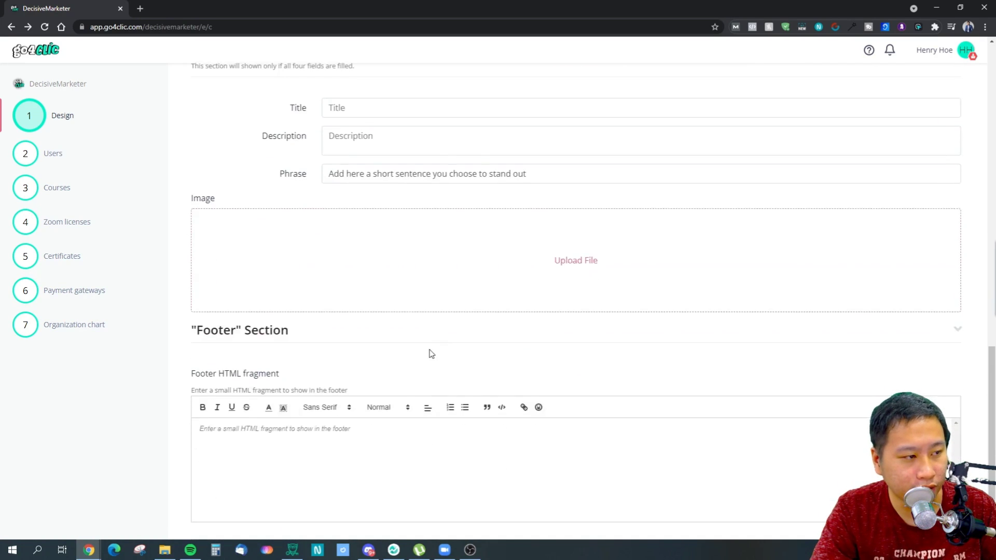
Step: Review the academy's White label settings for the SMTP email service and custom landing page
{"action": "left_click", "coordinate": [583, 489]}
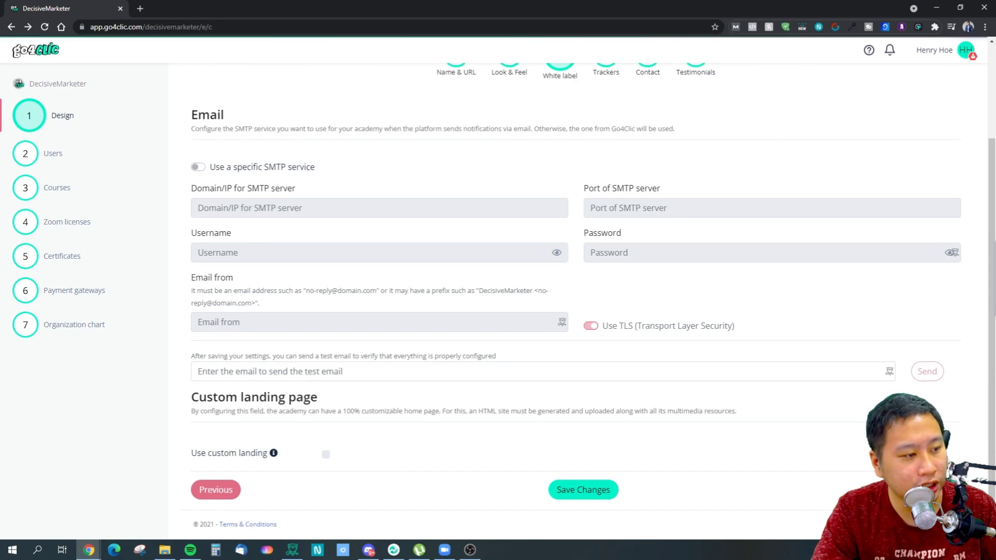
{"action": "scroll", "coordinate": [322, 333], "scroll_direction": "up", "scroll_amount": 10}
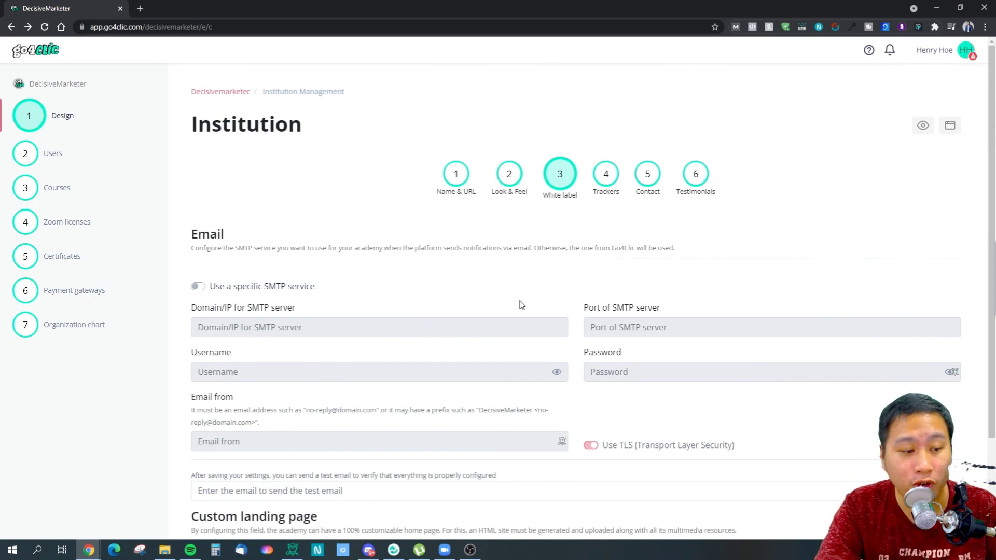
{"action": "scroll", "coordinate": [486, 301], "scroll_direction": "down", "scroll_amount": 3}
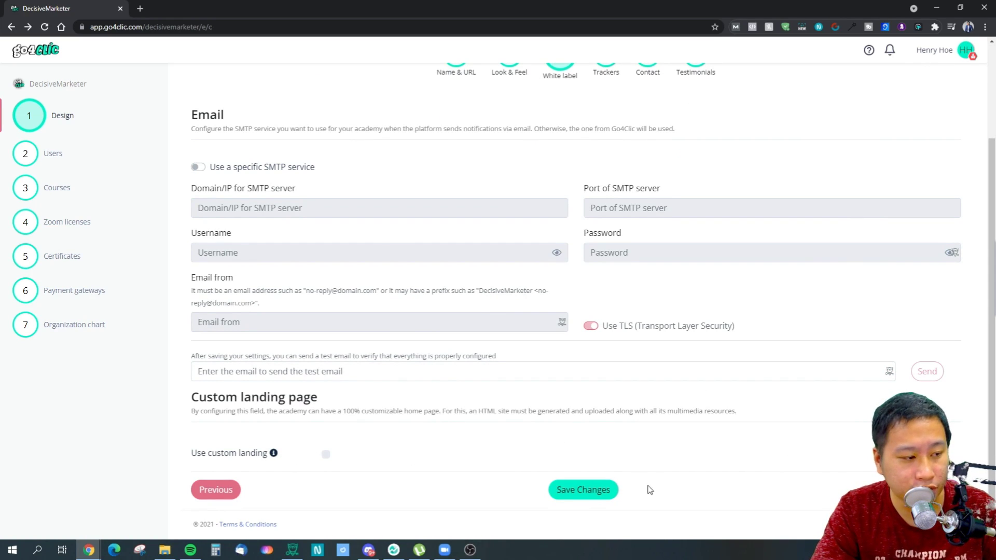
Step: Review the academy's Trackers fields and its Contact settings for language, WhatsApp and social networks
{"action": "left_click", "coordinate": [944, 489]}
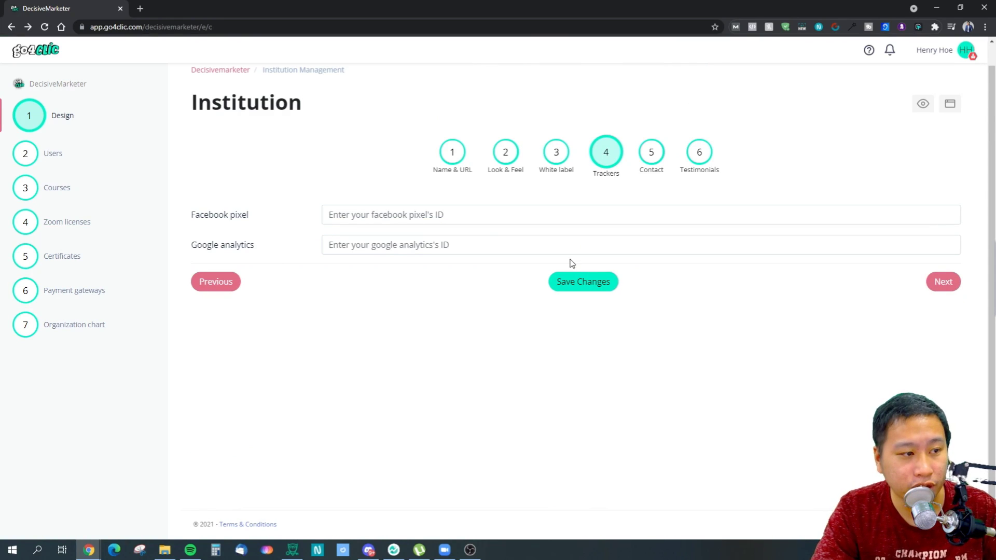
{"action": "left_click", "coordinate": [931, 286]}
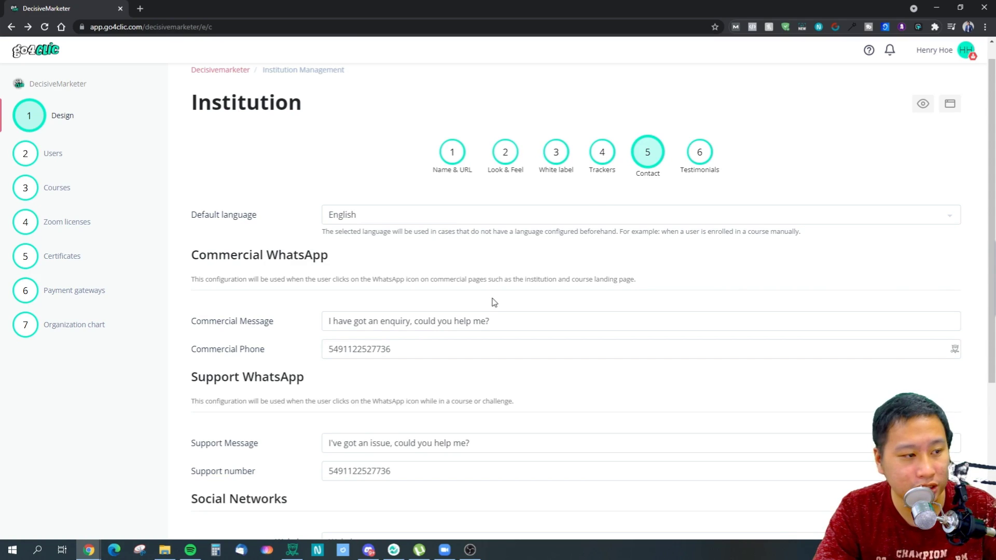
{"action": "scroll", "coordinate": [473, 367], "scroll_direction": "down", "scroll_amount": 5}
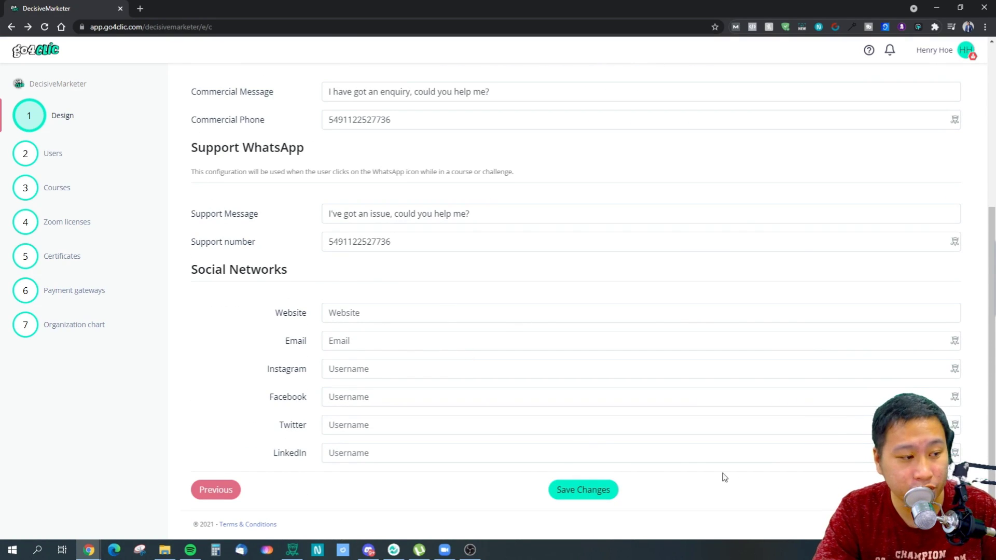
{"action": "scroll", "coordinate": [673, 445], "scroll_direction": "up", "scroll_amount": 5}
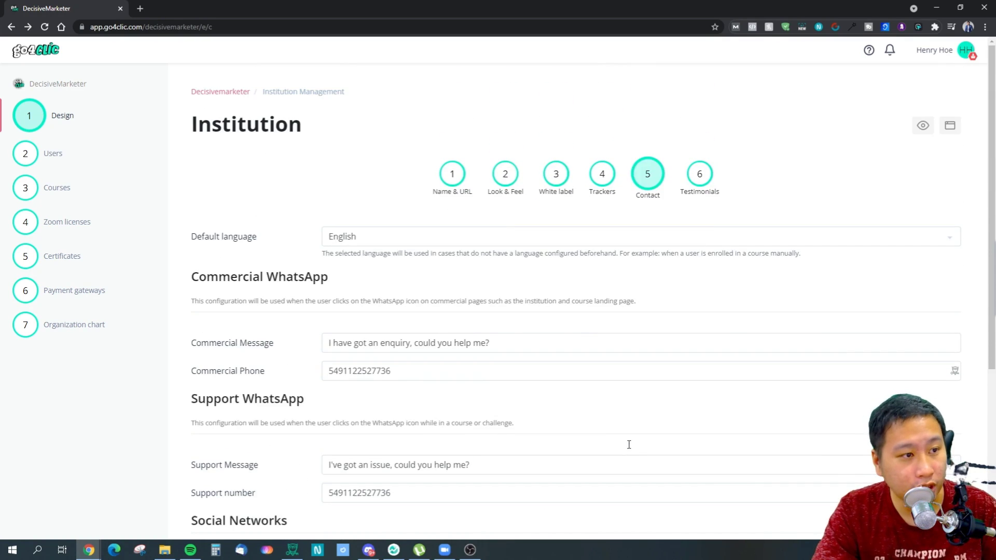
Step: View the academy's Testimonials settings, its Users list and its Courses page
{"action": "left_click", "coordinate": [688, 195]}
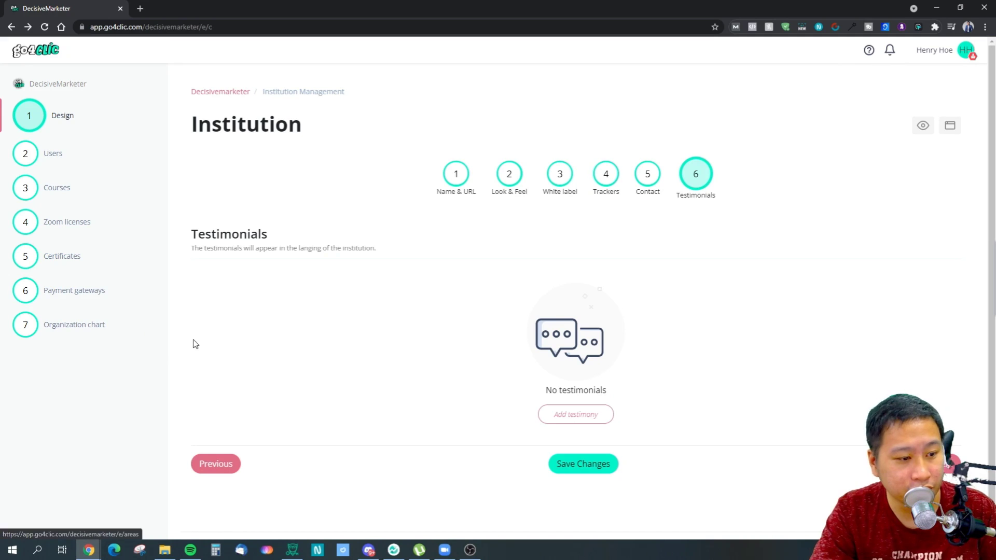
{"action": "left_click", "coordinate": [43, 165]}
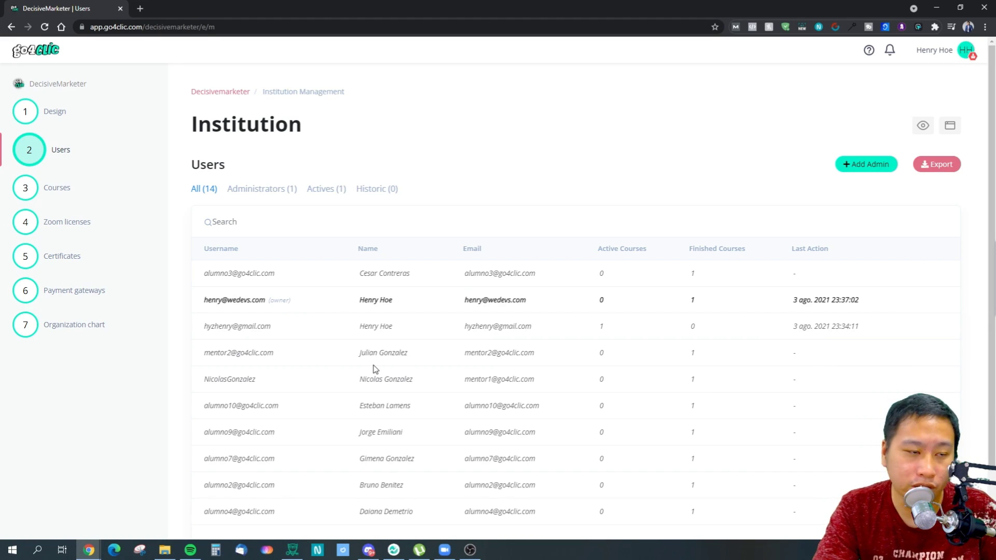
{"action": "left_click", "coordinate": [39, 190]}
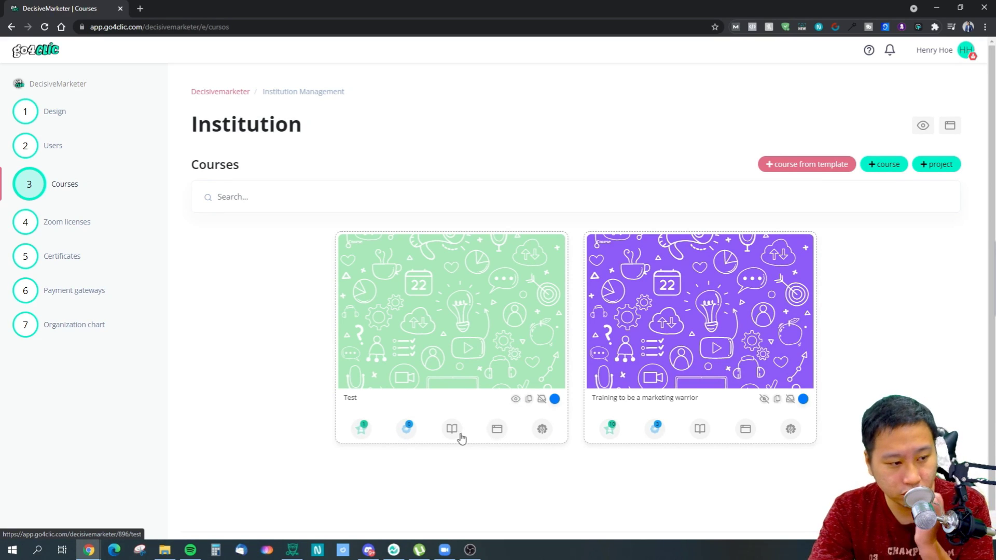
Step: Open the Test course's landing page in a separate tab, look it over and close that tab
{"action": "right_click", "coordinate": [496, 436]}
{"action": "left_click", "coordinate": [517, 150]}
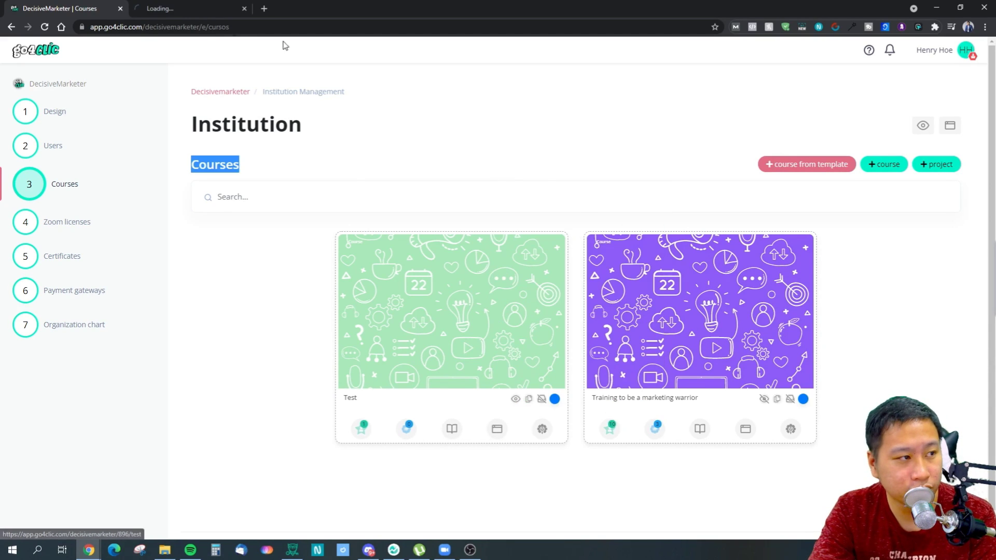
{"action": "key", "text": "ctrl+Tab"}
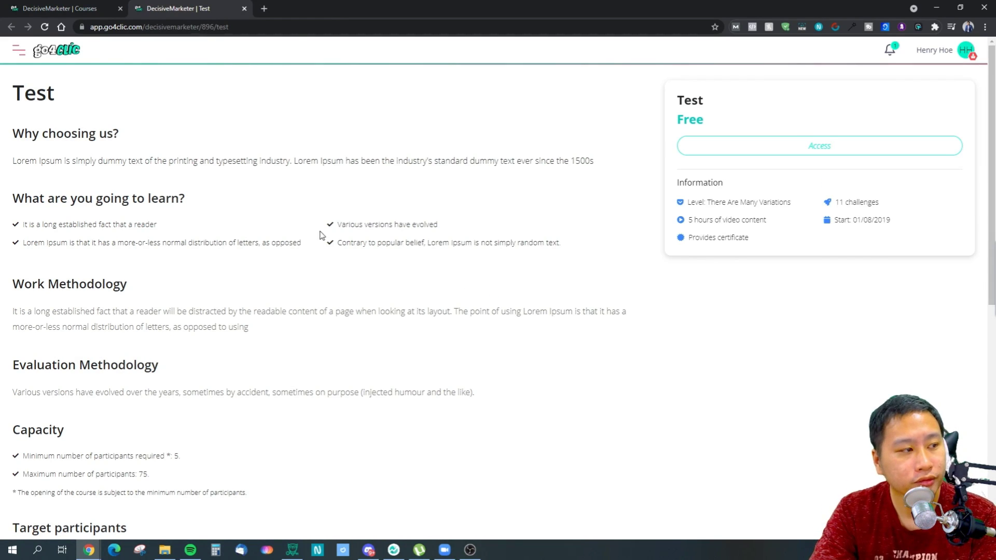
{"action": "scroll", "coordinate": [249, 267], "scroll_direction": "down", "scroll_amount": 1}
{"action": "scroll", "coordinate": [320, 261], "scroll_direction": "up", "scroll_amount": 1}
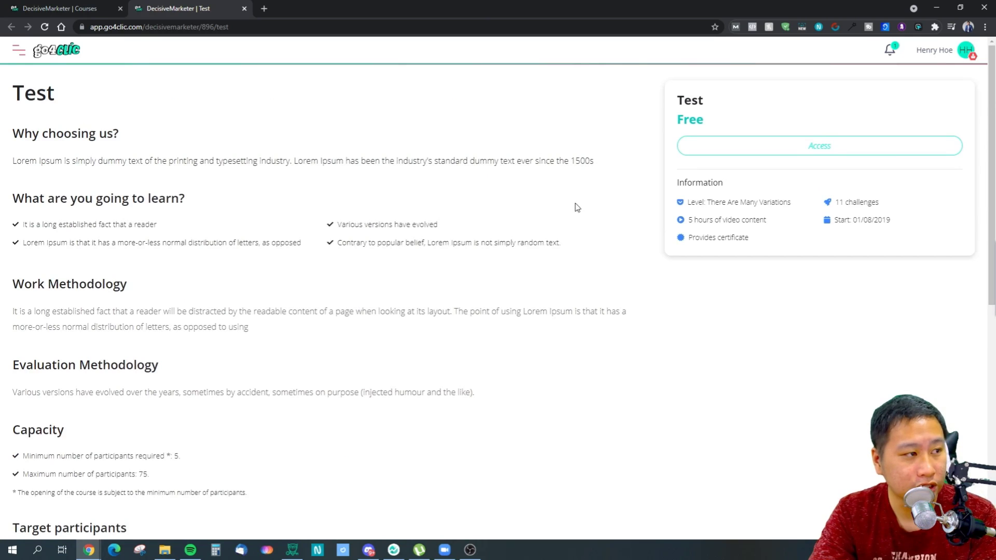
{"action": "left_click", "coordinate": [245, 9]}
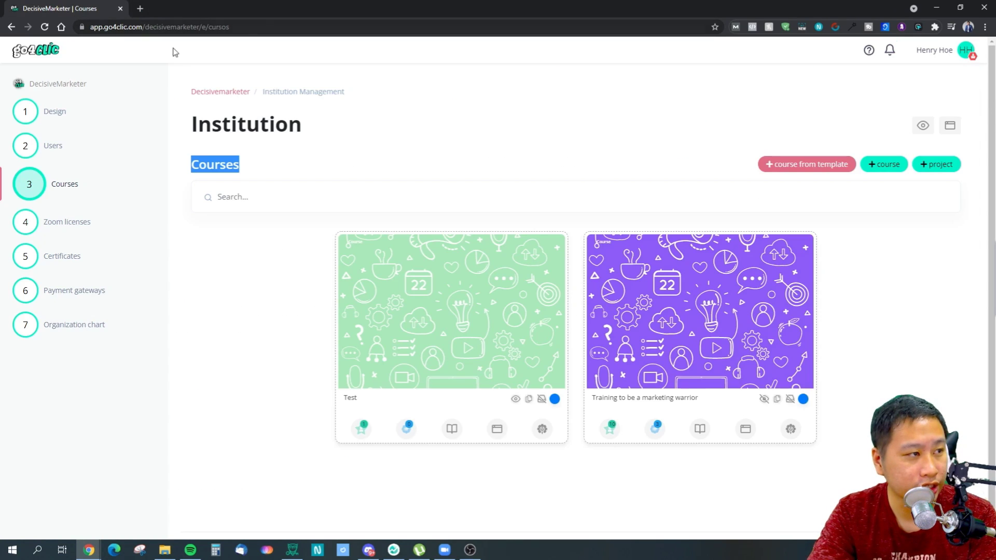
Step: Open the Test course's content and examine its units and the activities of the Introduction unit
{"action": "left_click", "coordinate": [452, 431]}
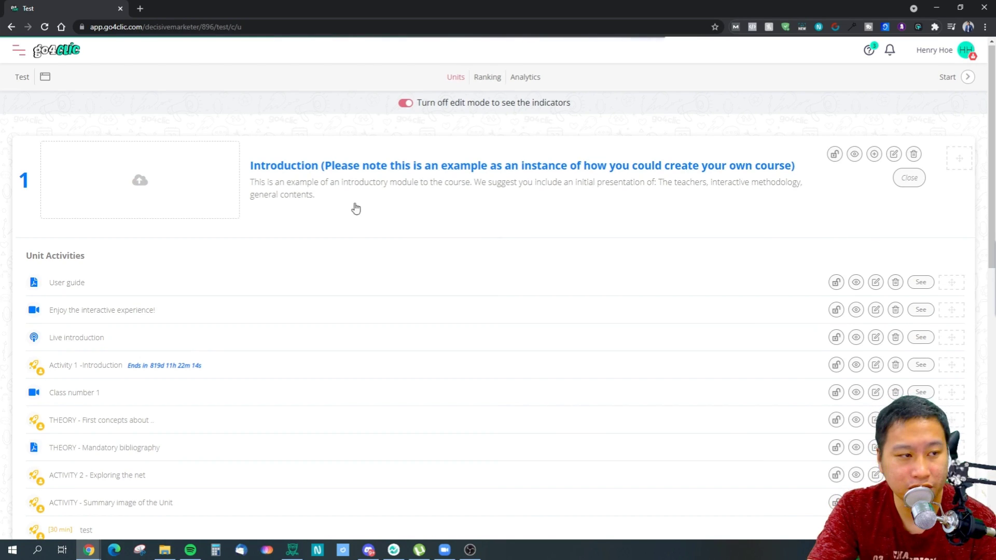
{"action": "scroll", "coordinate": [350, 218], "scroll_direction": "down", "scroll_amount": 6}
{"action": "scroll", "coordinate": [374, 215], "scroll_direction": "down", "scroll_amount": 5}
{"action": "scroll", "coordinate": [400, 211], "scroll_direction": "up", "scroll_amount": 1}
{"action": "scroll", "coordinate": [407, 218], "scroll_direction": "down", "scroll_amount": 1}
{"action": "scroll", "coordinate": [413, 222], "scroll_direction": "up", "scroll_amount": 6}
{"action": "scroll", "coordinate": [413, 221], "scroll_direction": "up", "scroll_amount": 4}
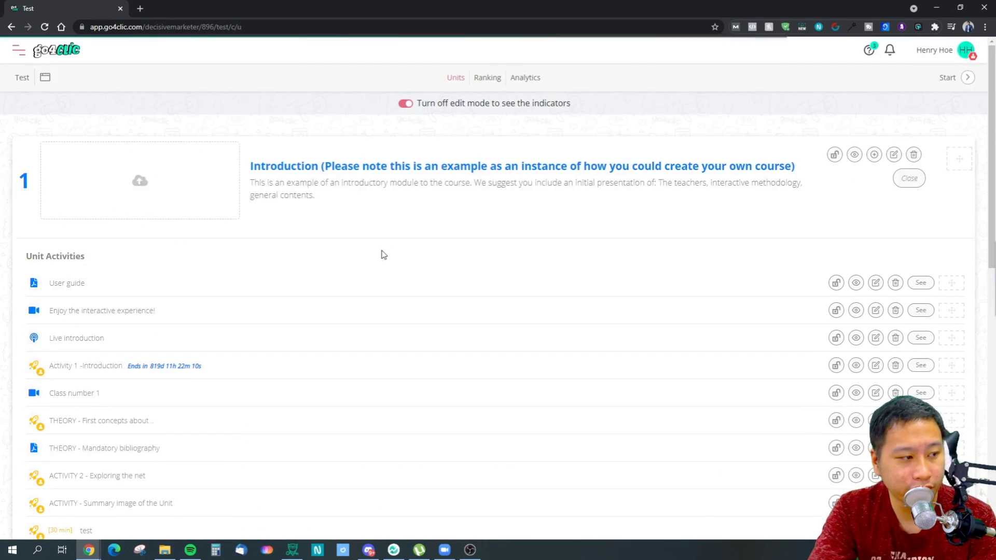
{"action": "scroll", "coordinate": [271, 238], "scroll_direction": "down", "scroll_amount": 4}
{"action": "scroll", "coordinate": [270, 238], "scroll_direction": "up", "scroll_amount": 3}
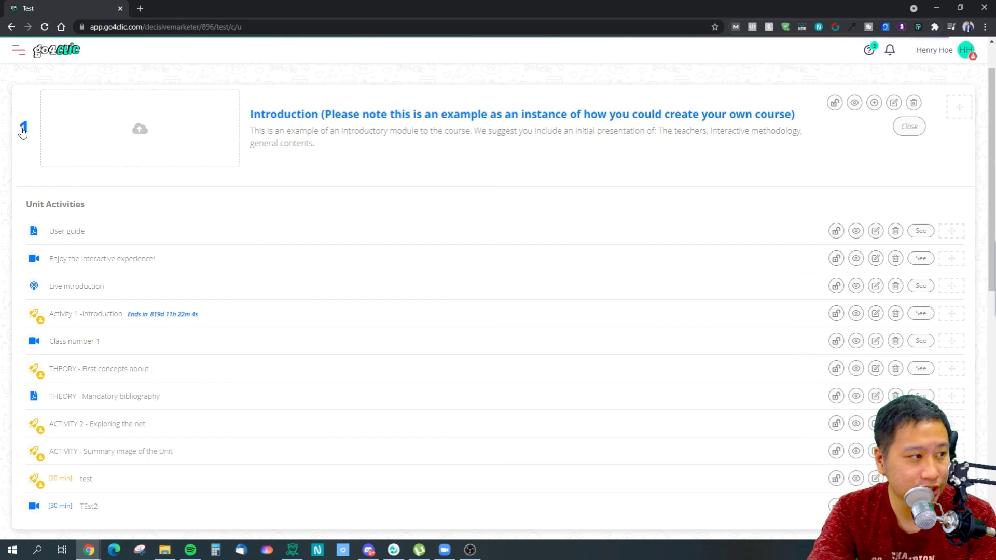
Step: Look over the remaining course units down to the Conclusions unit and the option for adding a unit
{"action": "left_click", "coordinate": [788, 143]}
{"action": "scroll", "coordinate": [739, 150], "scroll_direction": "down", "scroll_amount": 3}
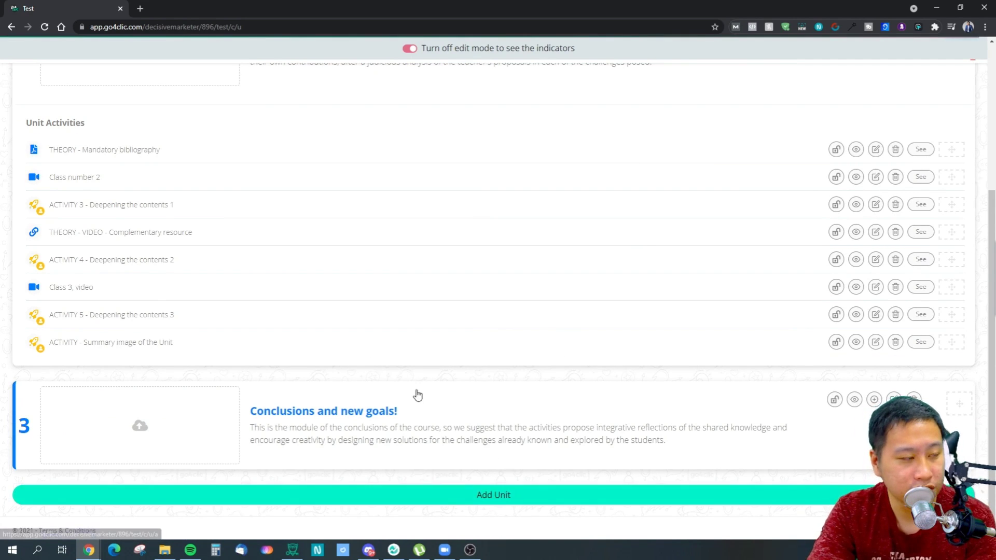
{"action": "scroll", "coordinate": [418, 363], "scroll_direction": "up", "scroll_amount": 5}
{"action": "left_click", "coordinate": [487, 200]}
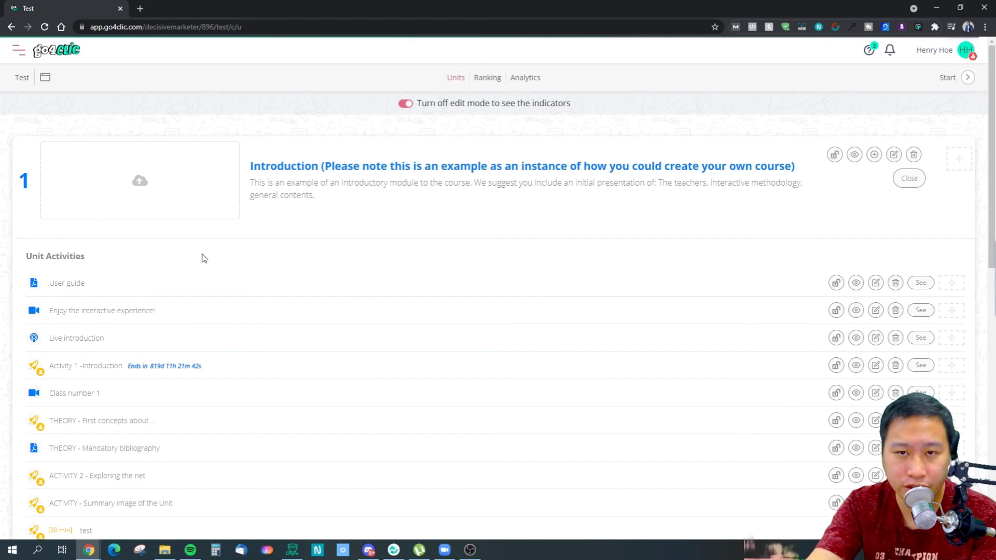
{"action": "scroll", "coordinate": [395, 388], "scroll_direction": "down", "scroll_amount": 15}
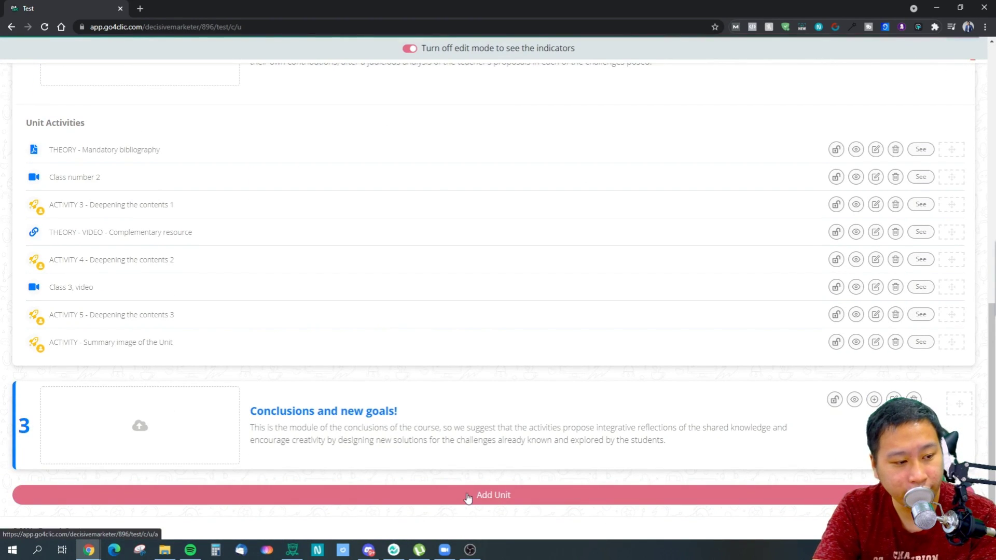
{"action": "scroll", "coordinate": [469, 495], "scroll_direction": "up", "scroll_amount": 15}
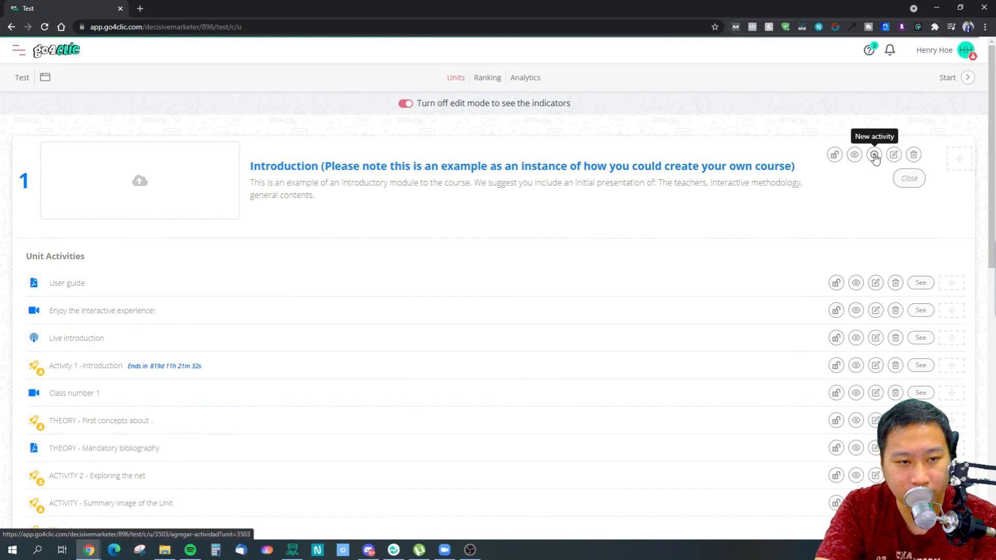
Step: Open a new activity form for the Introduction unit and review its title, description, estimated time, visibility and Allow questions settings
{"action": "left_click", "coordinate": [874, 155]}
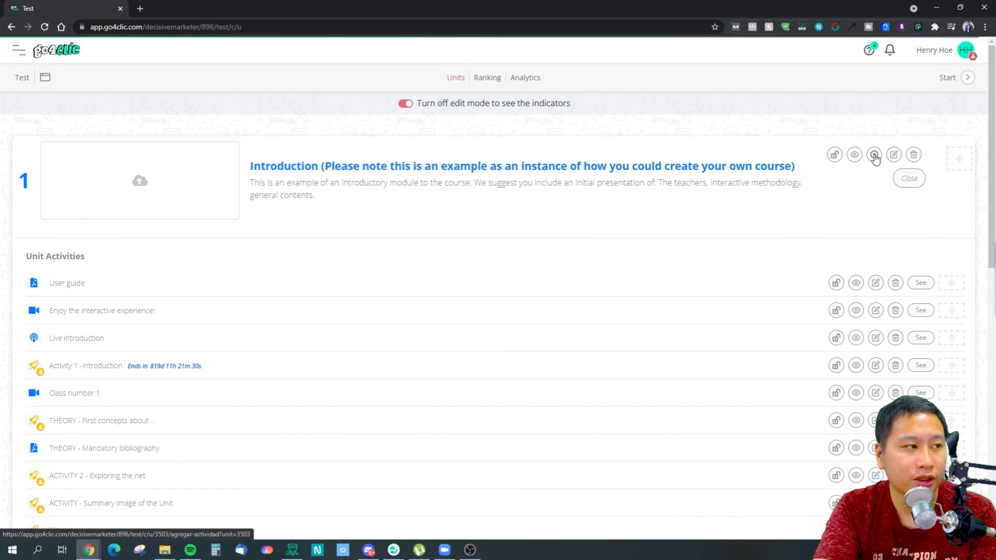
{"action": "left_click", "coordinate": [247, 240]}
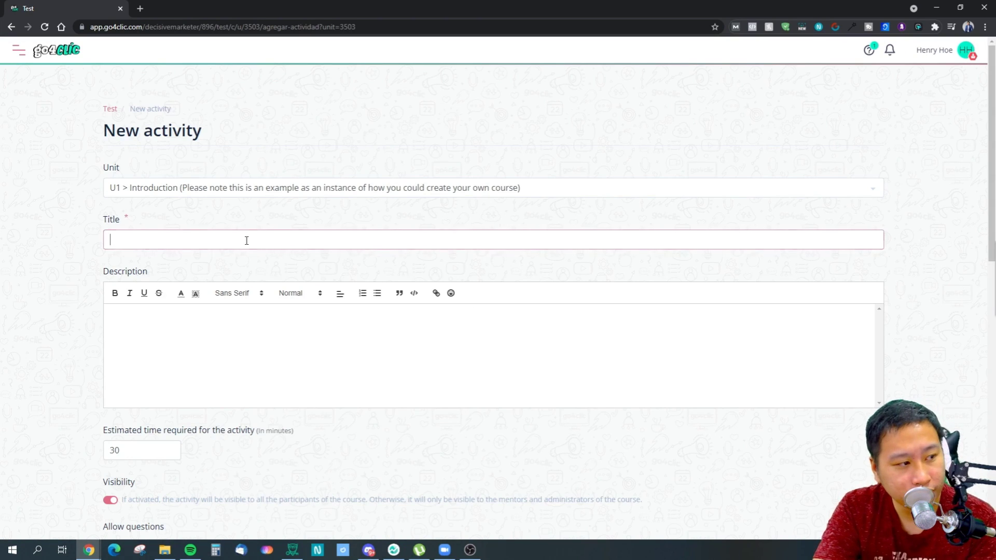
{"action": "left_click", "coordinate": [197, 340]}
{"action": "scroll", "coordinate": [194, 338], "scroll_direction": "down", "scroll_amount": 5}
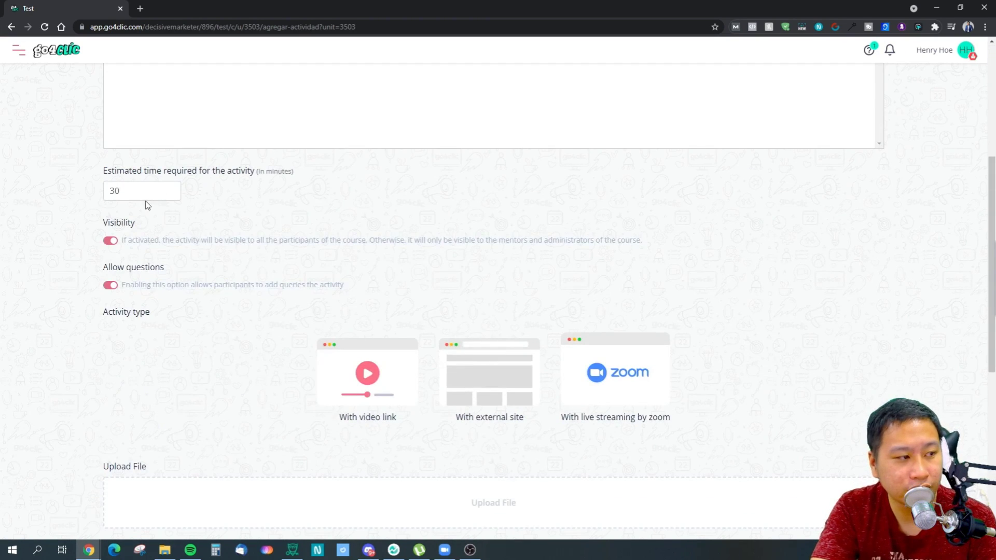
{"action": "left_click_drag", "start_coordinate": [126, 187], "coordinate": [266, 191]}
{"action": "left_click", "coordinate": [270, 190]}
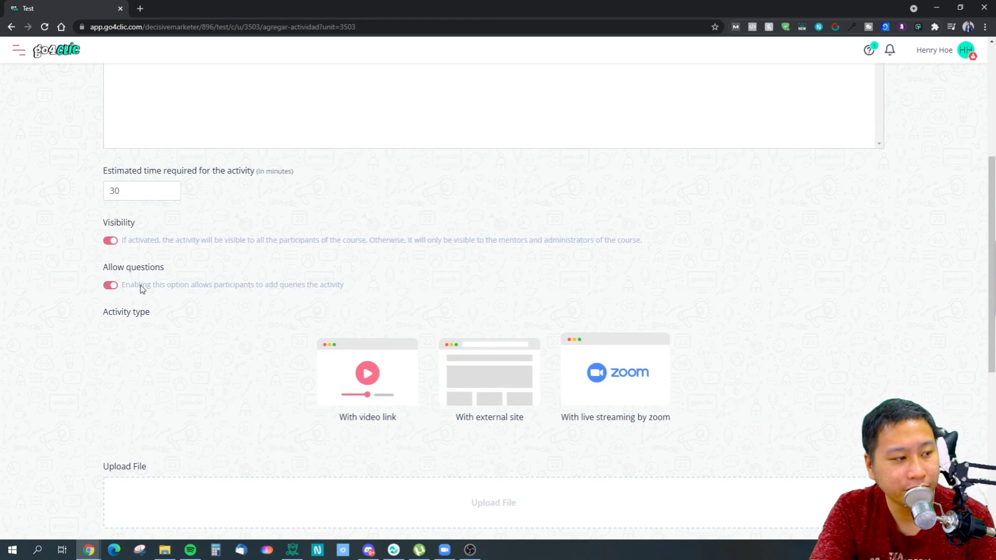
{"action": "left_click", "coordinate": [110, 286]}
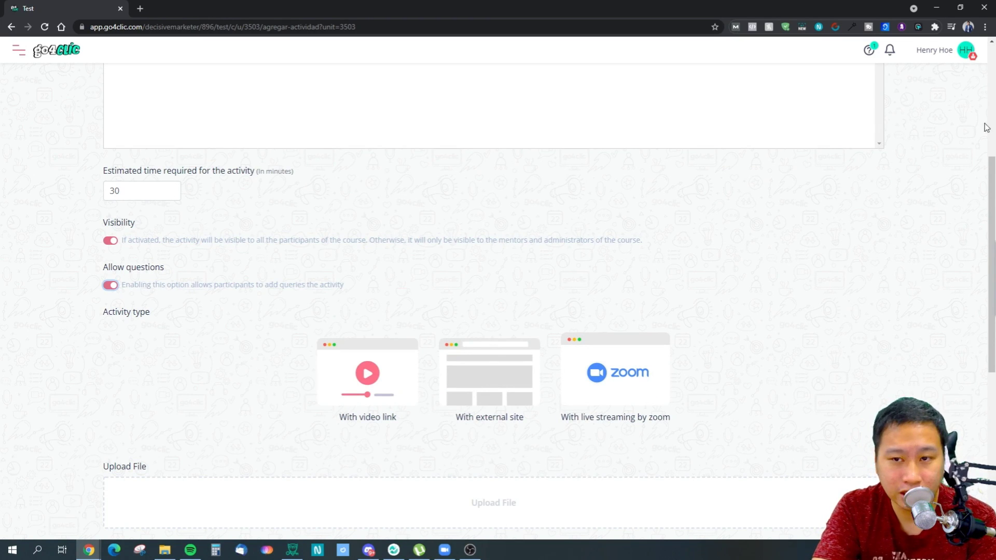
Step: Switch to the incognito browser window with the TEst2 activity and examine the Questions section below its video
{"action": "left_click", "coordinate": [89, 549]}
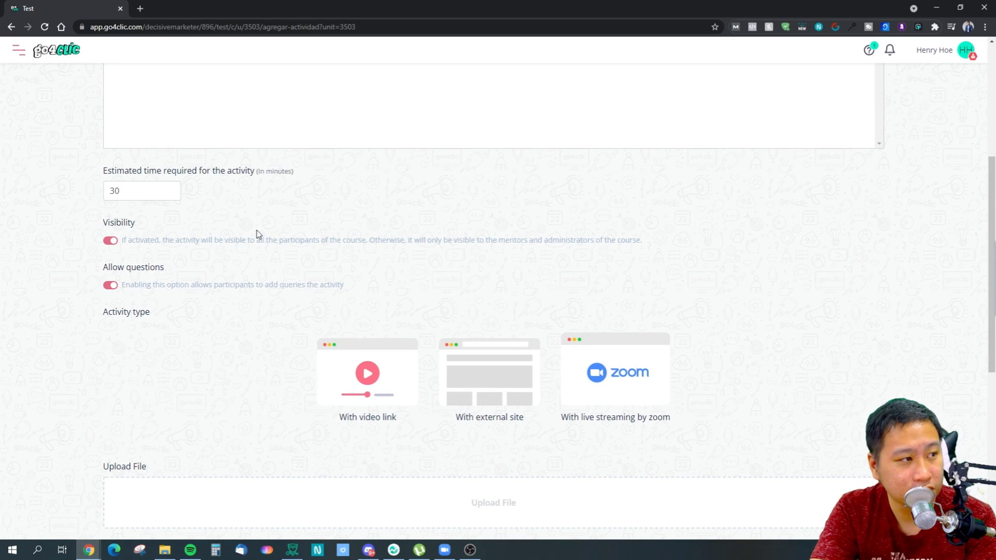
{"action": "left_click", "coordinate": [89, 550]}
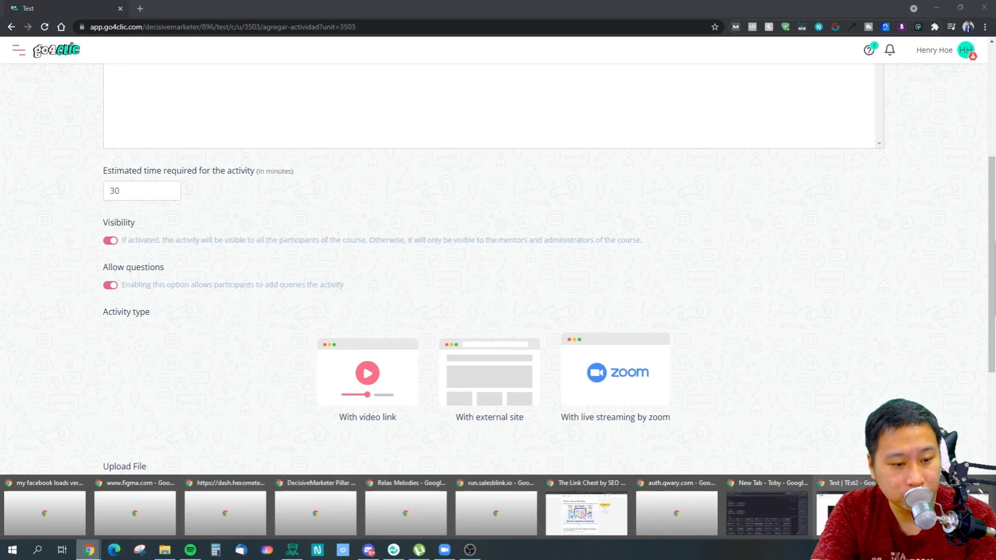
{"action": "mouse_move", "coordinate": [845, 513]}
{"action": "scroll", "coordinate": [830, 286], "scroll_direction": "down", "scroll_amount": 6}
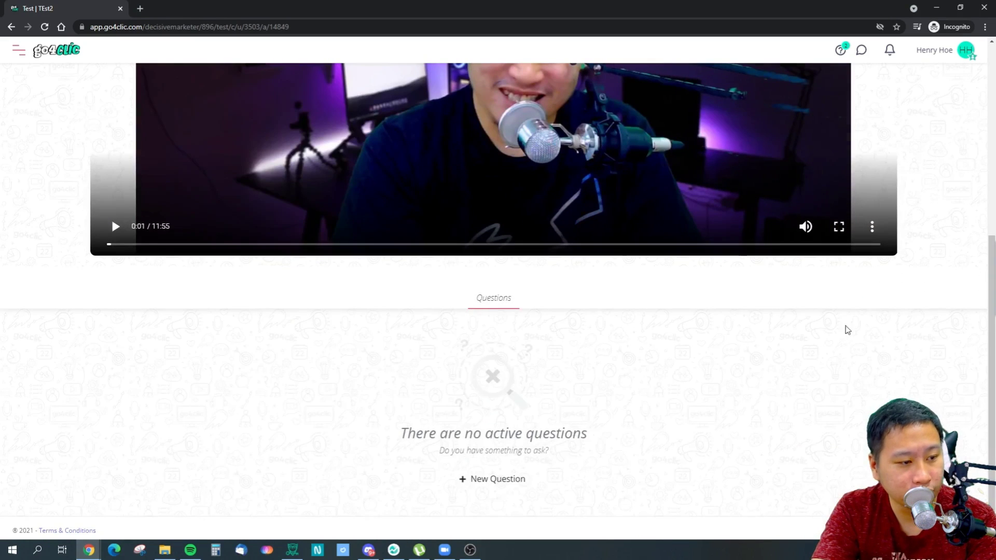
Step: Post a new question on the TEst2 activity titled "Hi I don't know about this lesson" with the description "Test"
{"action": "left_click", "coordinate": [477, 479]}
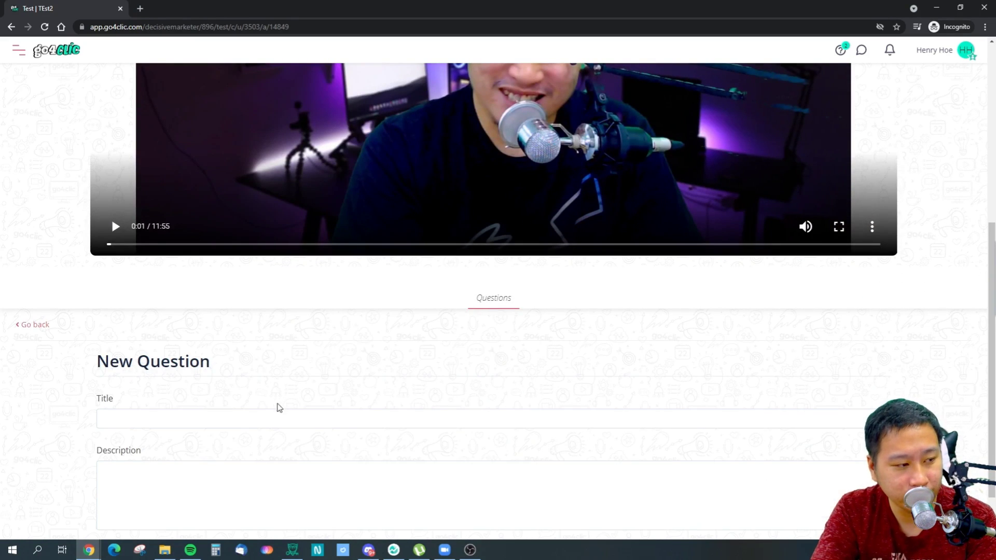
{"action": "scroll", "coordinate": [279, 408], "scroll_direction": "down", "scroll_amount": 1}
{"action": "left_click", "coordinate": [169, 361]}
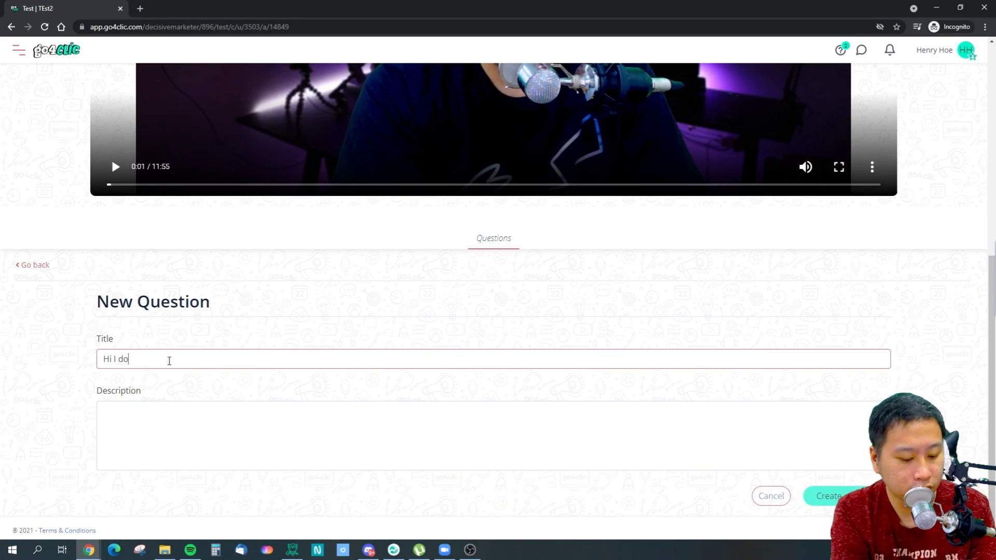
{"action": "type", "text": "Hi I don't know about this lesson"}
{"action": "key", "text": "Tab"}
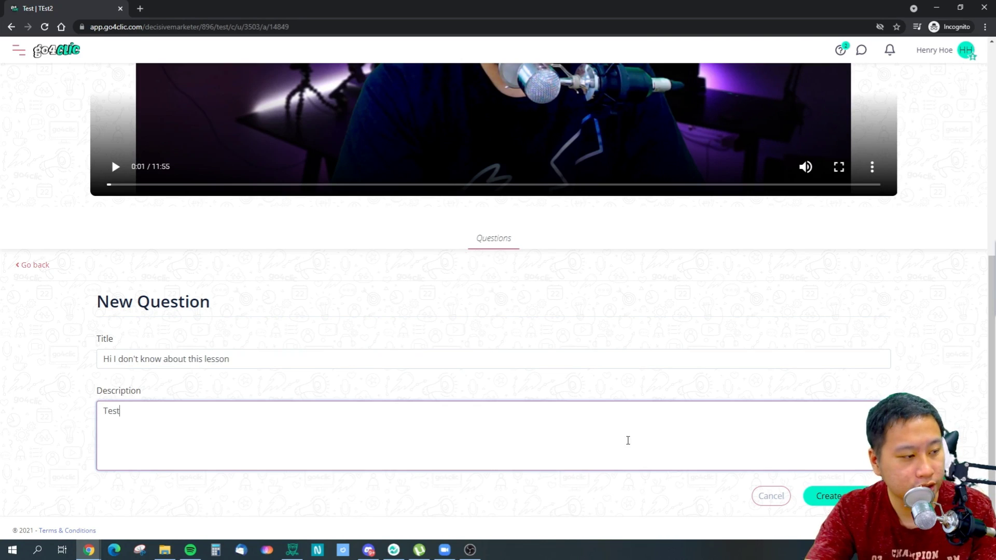
{"action": "left_click", "coordinate": [835, 498]}
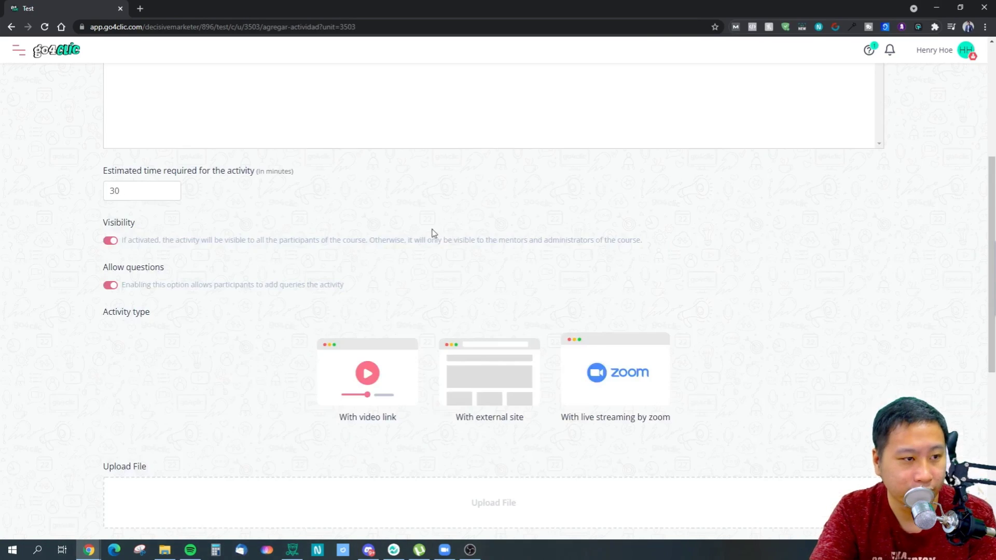
Step: In the new activity form, choose With live streaming by zoom and review its upload, detail, Zoom license and start date settings
{"action": "scroll", "coordinate": [463, 292], "scroll_direction": "up", "scroll_amount": 5}
{"action": "scroll", "coordinate": [270, 291], "scroll_direction": "down", "scroll_amount": 6}
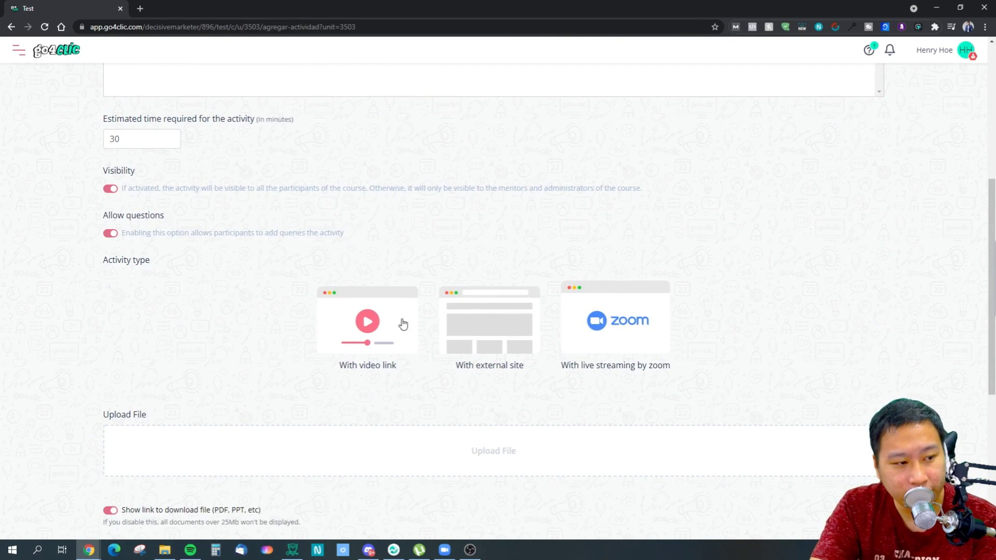
{"action": "left_click", "coordinate": [594, 359]}
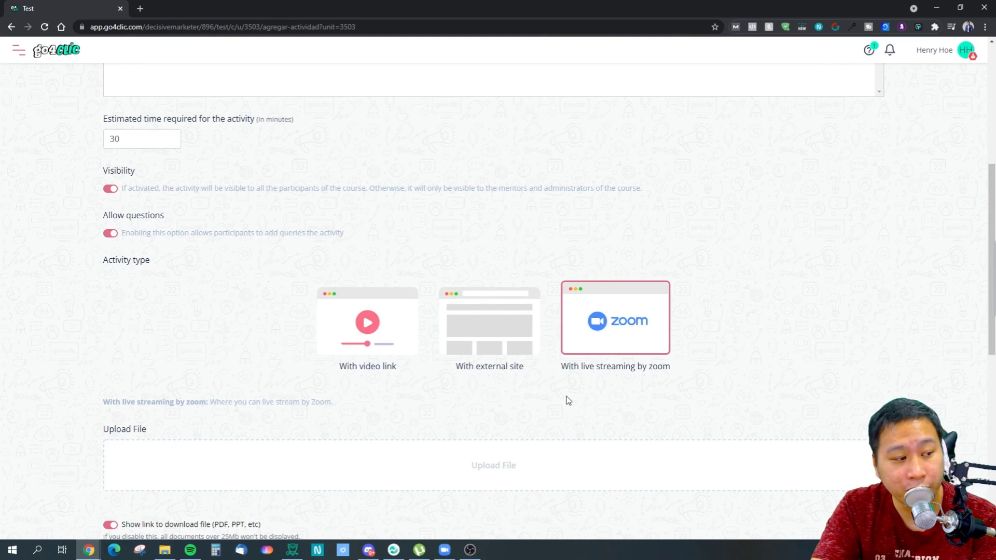
{"action": "scroll", "coordinate": [454, 356], "scroll_direction": "down", "scroll_amount": 2}
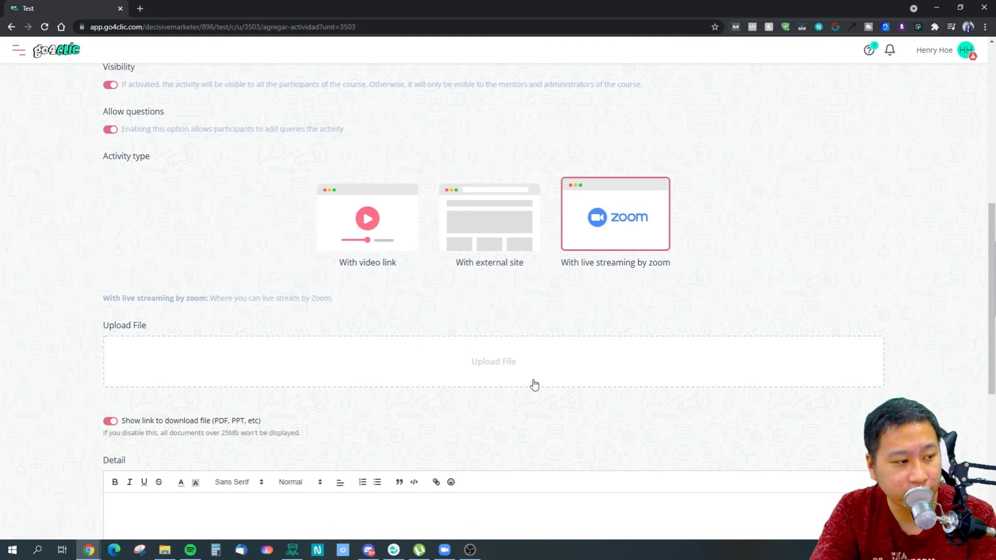
{"action": "scroll", "coordinate": [534, 385], "scroll_direction": "down", "scroll_amount": 7}
{"action": "scroll", "coordinate": [534, 382], "scroll_direction": "up", "scroll_amount": 8}
{"action": "scroll", "coordinate": [441, 327], "scroll_direction": "down", "scroll_amount": 6}
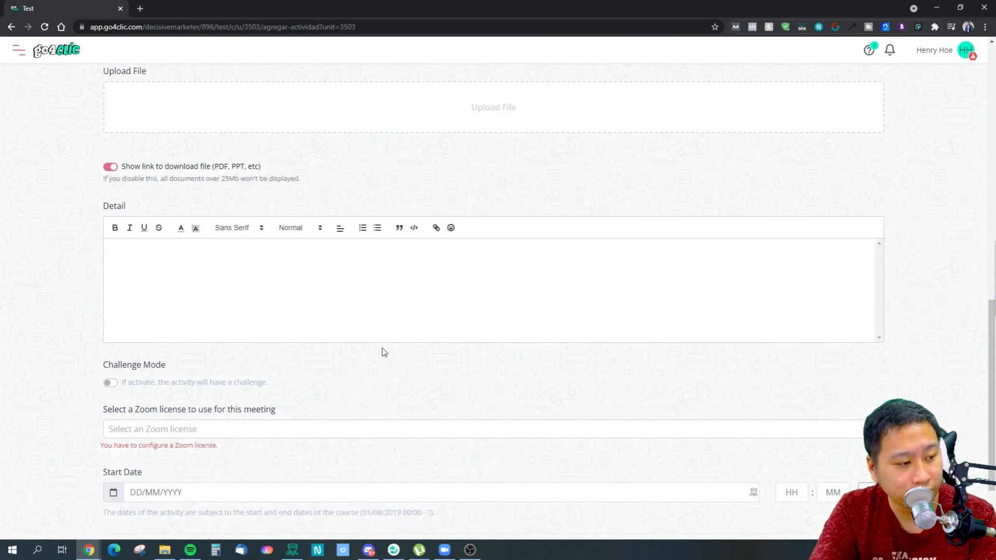
{"action": "scroll", "coordinate": [384, 352], "scroll_direction": "down", "scroll_amount": 1}
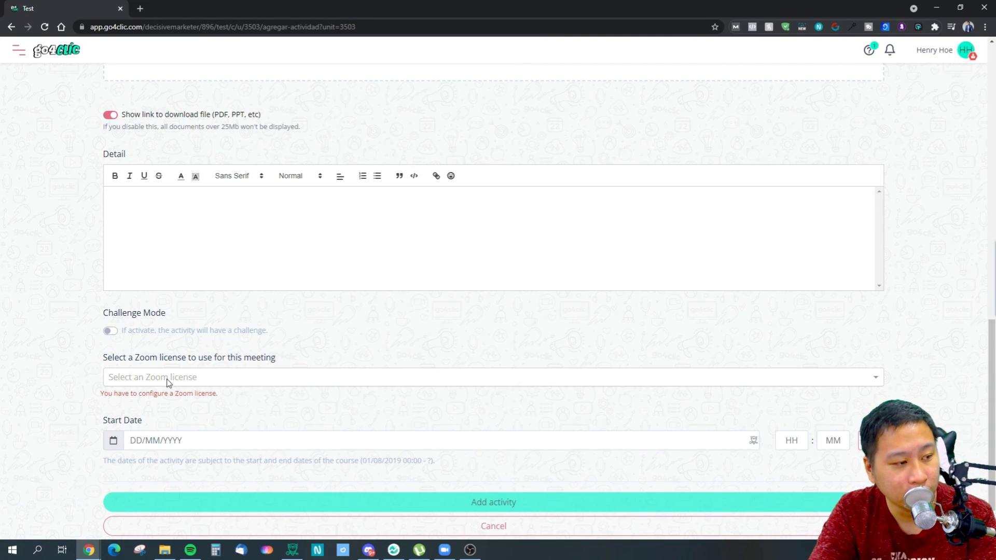
{"action": "left_click", "coordinate": [162, 439]}
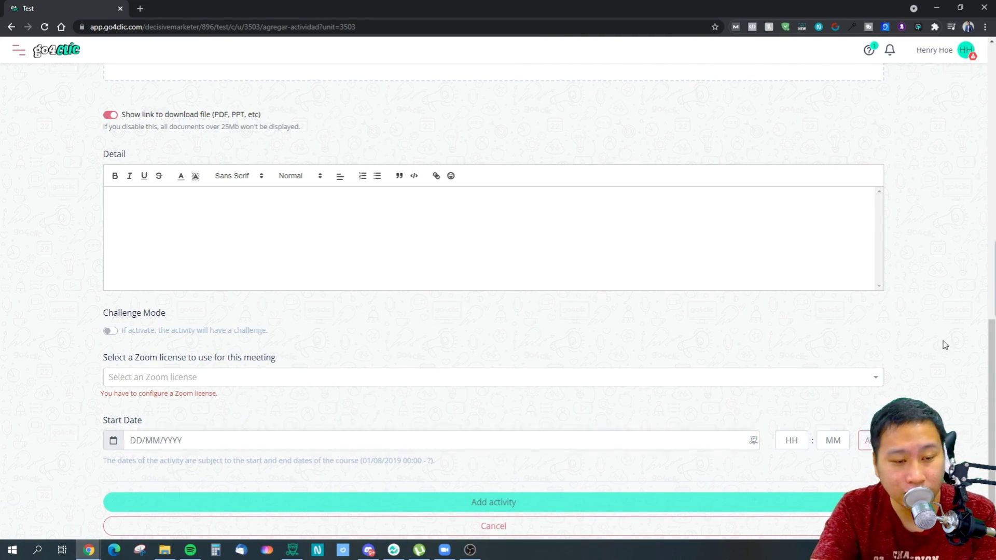
{"action": "scroll", "coordinate": [944, 345], "scroll_direction": "up", "scroll_amount": 4}
{"action": "scroll", "coordinate": [944, 345], "scroll_direction": "up", "scroll_amount": 3}
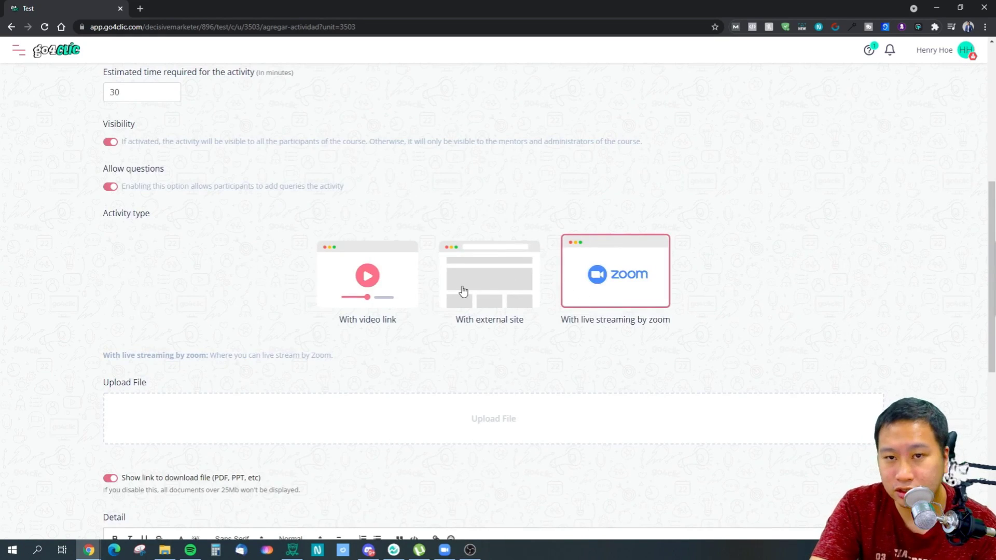
Step: Alternate the activity type between With external site and With video link to compare their explanations and link fields
{"action": "left_click", "coordinate": [521, 269]}
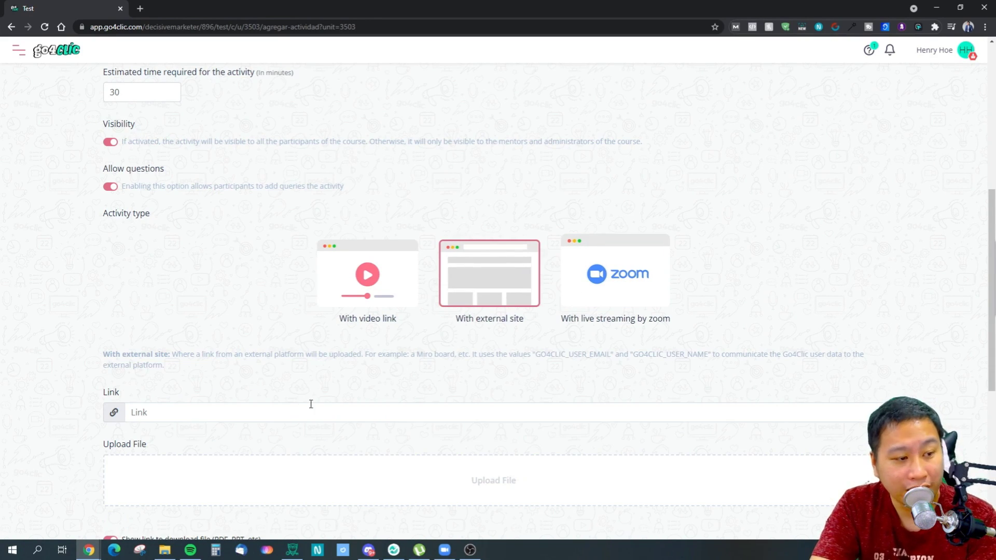
{"action": "scroll", "coordinate": [263, 389], "scroll_direction": "down", "scroll_amount": 2}
{"action": "left_click", "coordinate": [166, 310]}
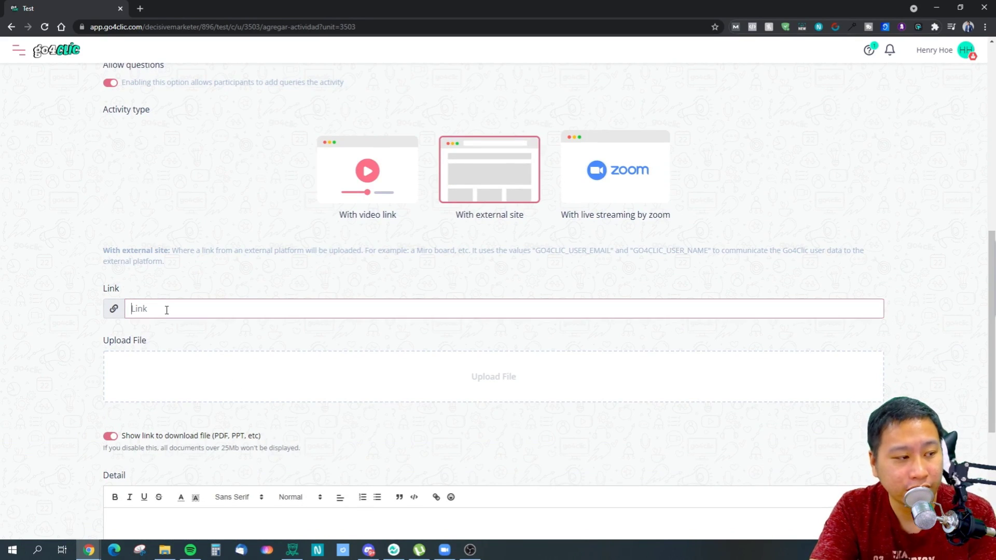
{"action": "left_click", "coordinate": [365, 175]}
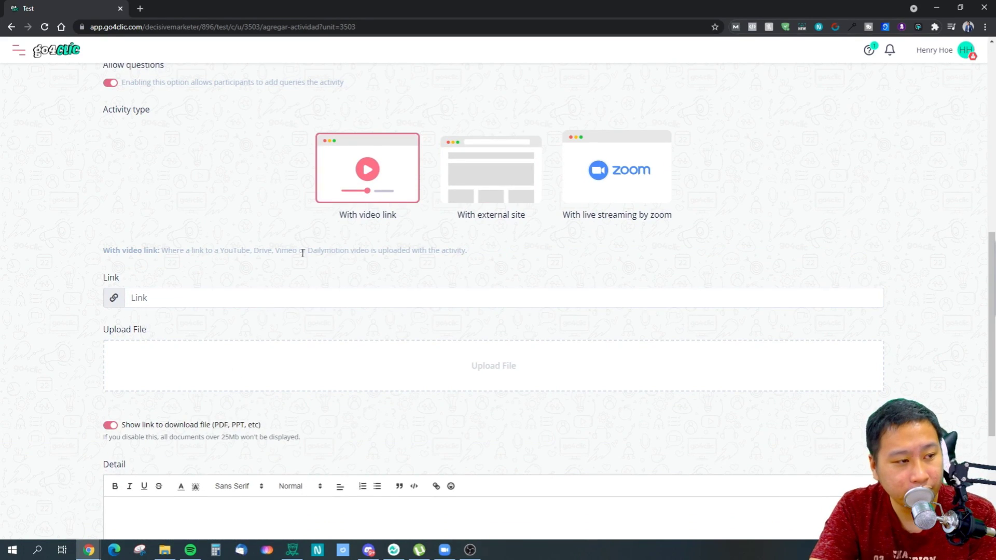
{"action": "left_click", "coordinate": [467, 194]}
{"action": "left_click", "coordinate": [418, 198]}
{"action": "left_click", "coordinate": [460, 187]}
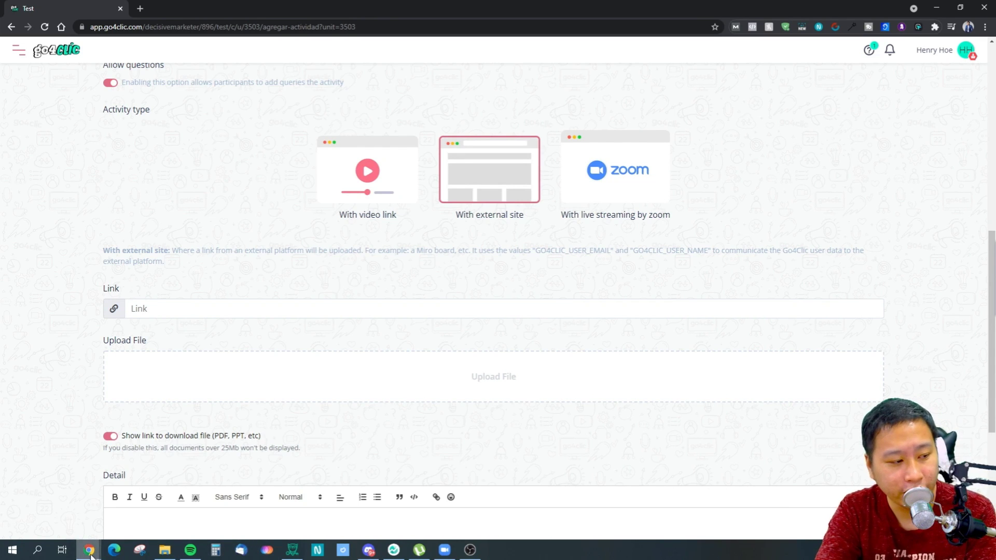
Step: Switch to the incognito window, mute and play the TEst2 video, skip ahead to about 2:50 and pause it
{"action": "mouse_move", "coordinate": [88, 550]}
{"action": "left_click", "coordinate": [846, 513]}
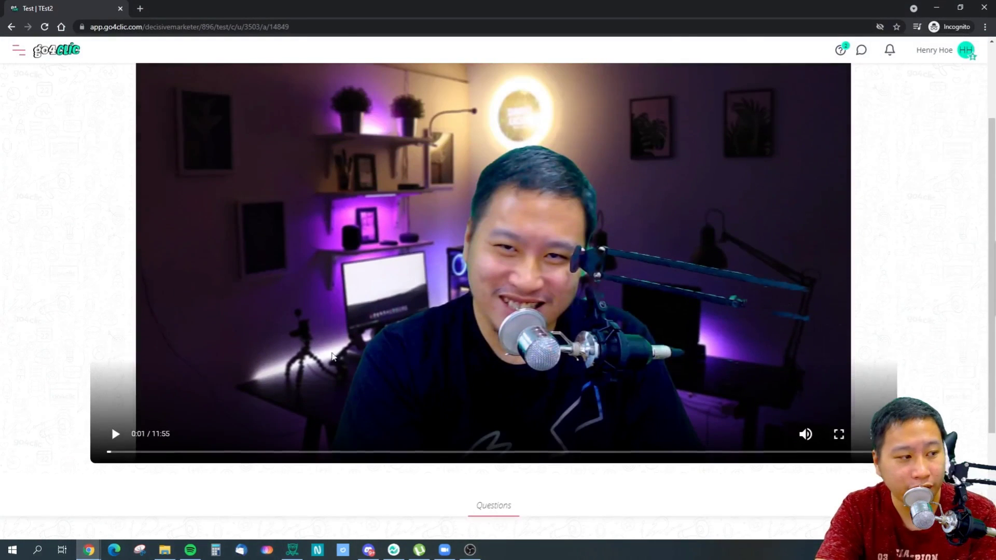
{"action": "left_click", "coordinate": [805, 434]}
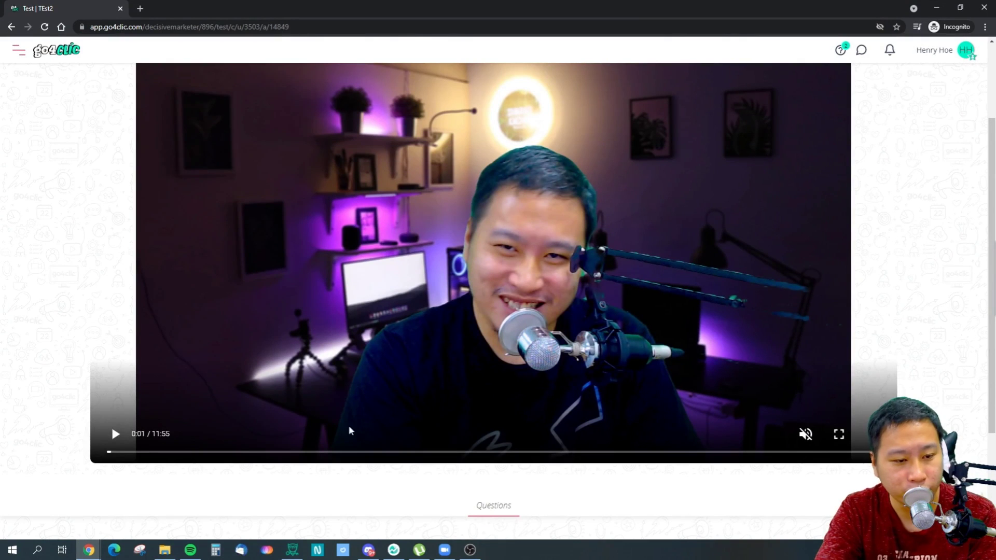
{"action": "left_click", "coordinate": [116, 435]}
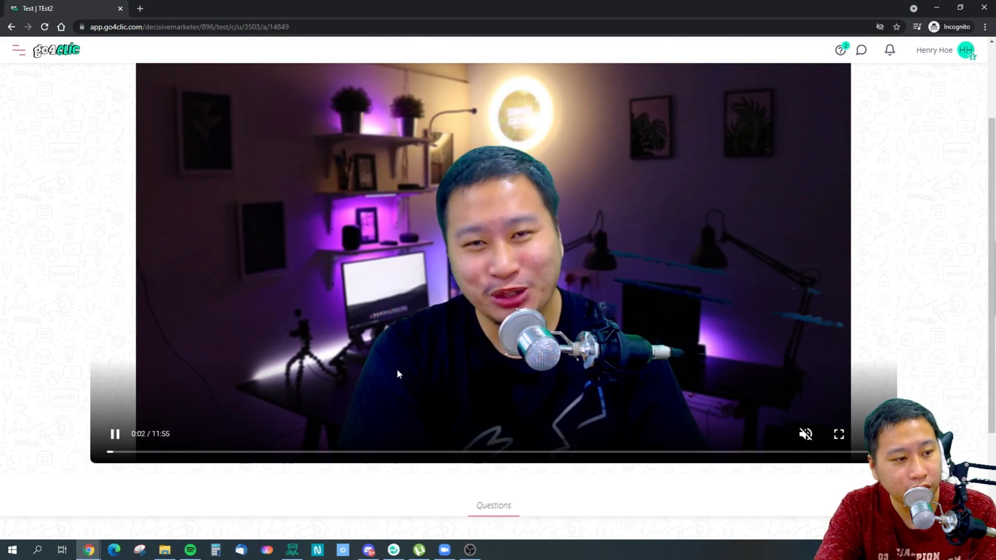
{"action": "left_click", "coordinate": [287, 452]}
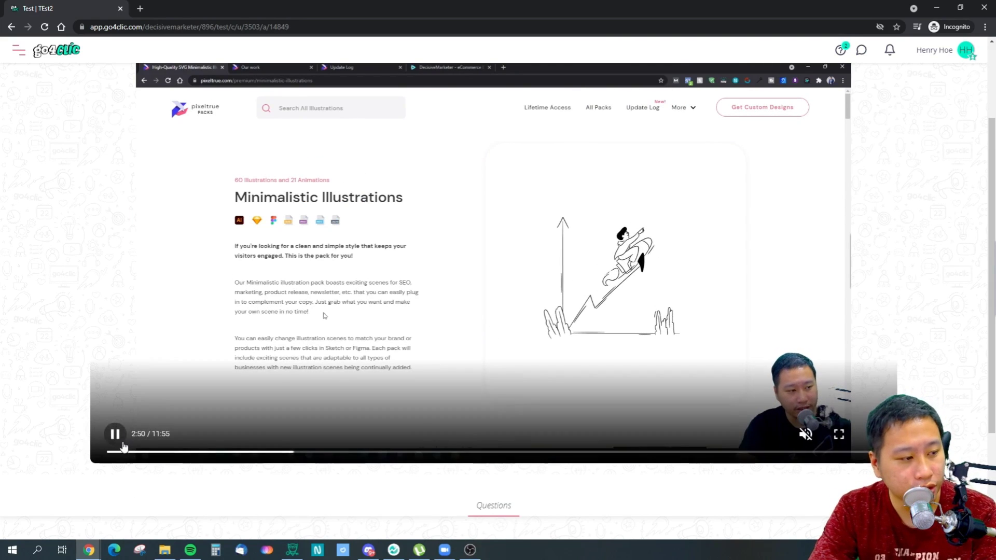
{"action": "key", "text": "space"}
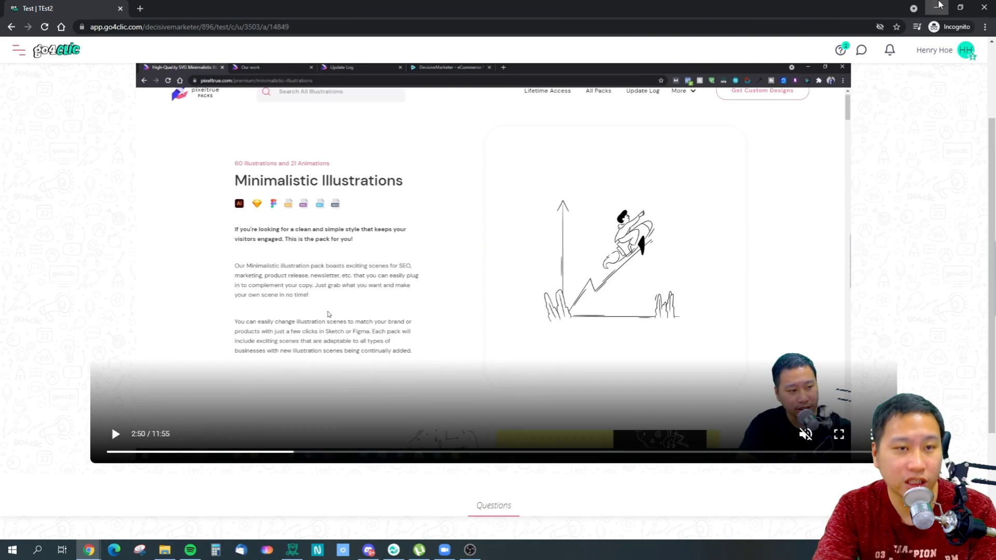
Step: Return to the new activity form and review the file upload area, the Show link to download file option and the Detail editor
{"action": "key", "text": "alt+Tab"}
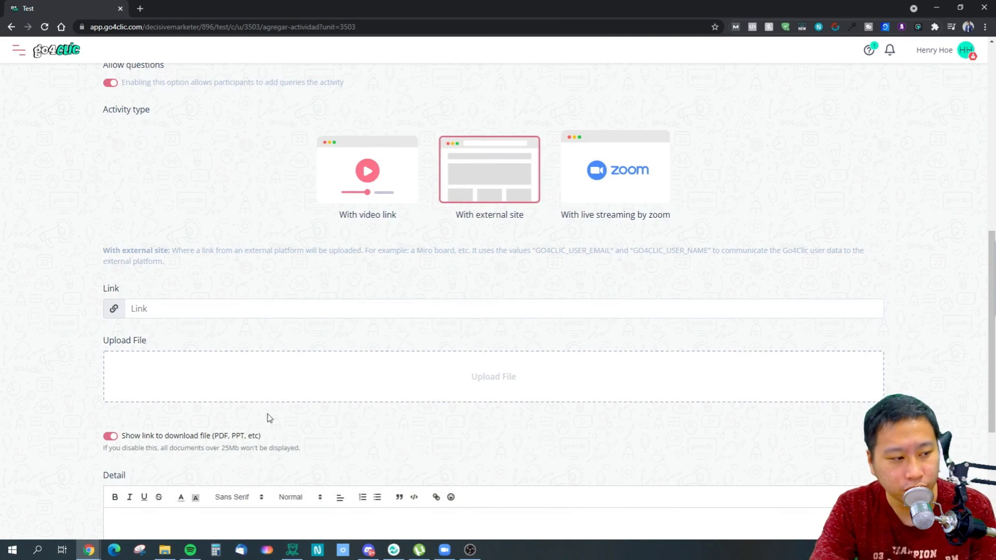
{"action": "scroll", "coordinate": [207, 423], "scroll_direction": "down", "scroll_amount": 2}
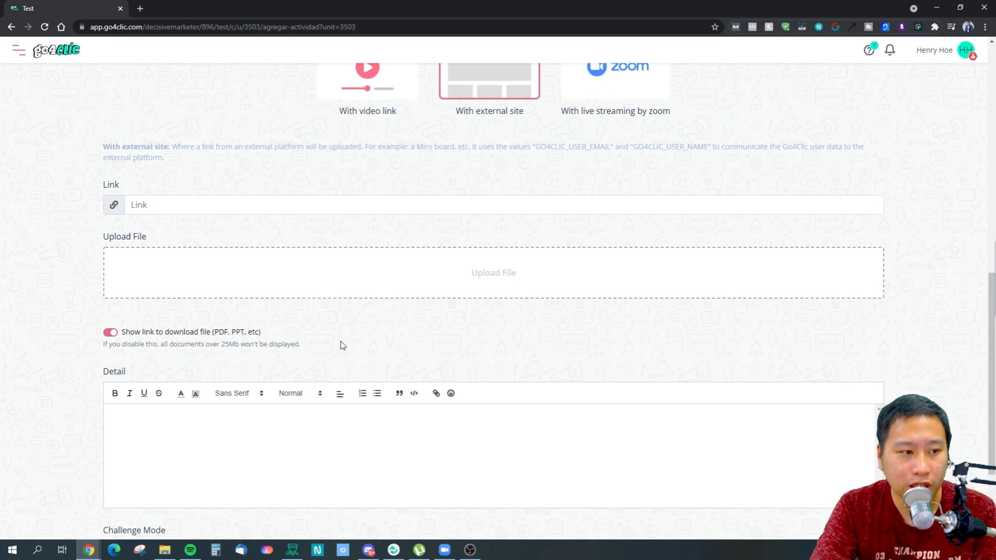
{"action": "left_click_drag", "start_coordinate": [219, 332], "coordinate": [322, 335]}
{"action": "left_click", "coordinate": [379, 338]}
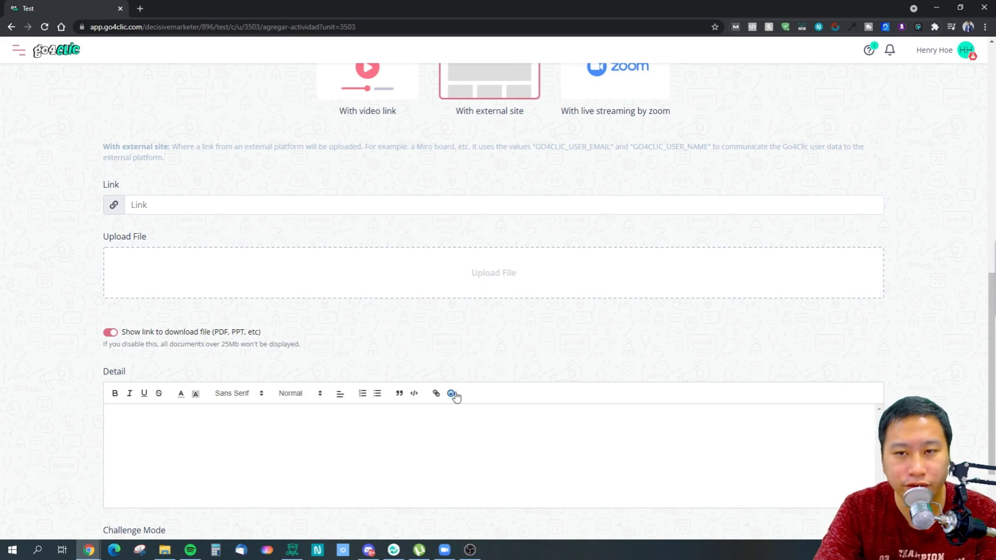
Step: Recheck the With external site type, set the activity type to With video link and read which video platforms it accepts
{"action": "scroll", "coordinate": [325, 331], "scroll_direction": "up", "scroll_amount": 4}
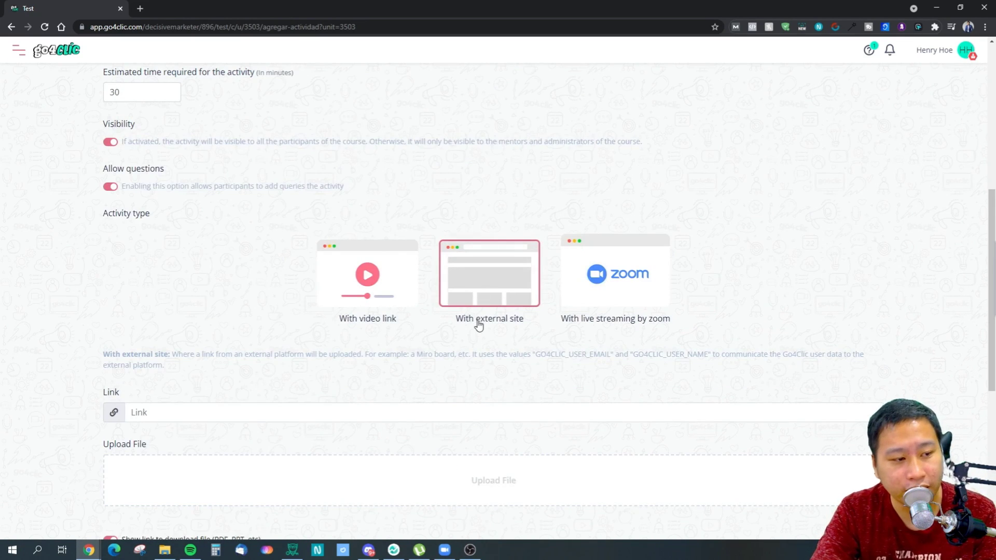
{"action": "left_click", "coordinate": [498, 324]}
{"action": "scroll", "coordinate": [485, 215], "scroll_direction": "down", "scroll_amount": 2}
{"action": "left_click", "coordinate": [485, 215]}
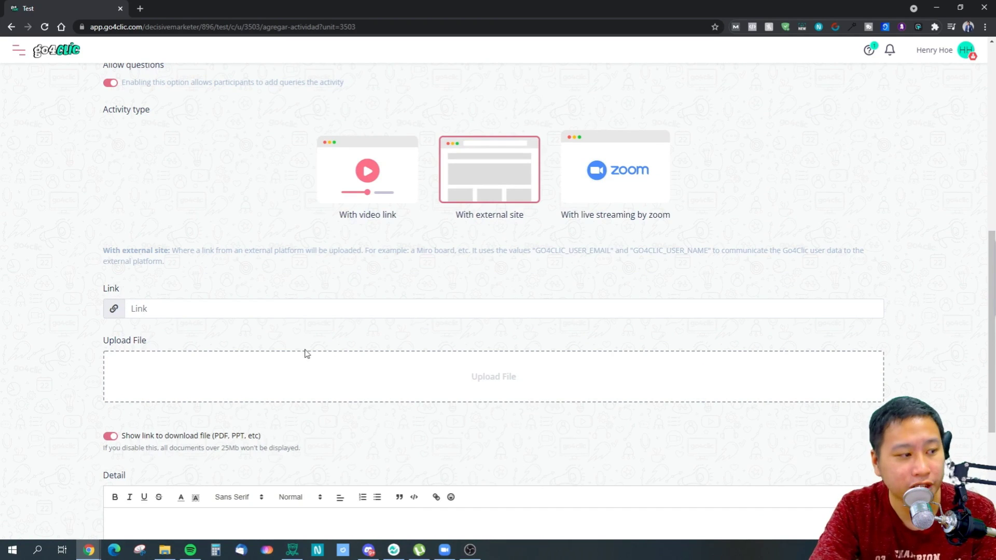
{"action": "left_click", "coordinate": [363, 179]}
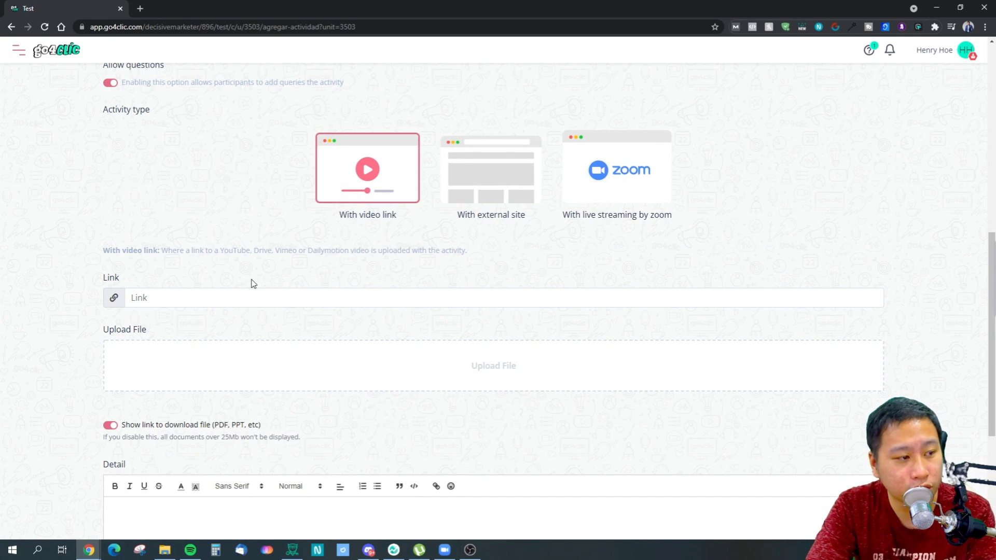
{"action": "left_click_drag", "start_coordinate": [244, 251], "coordinate": [291, 251]}
{"action": "left_click", "coordinate": [260, 251]}
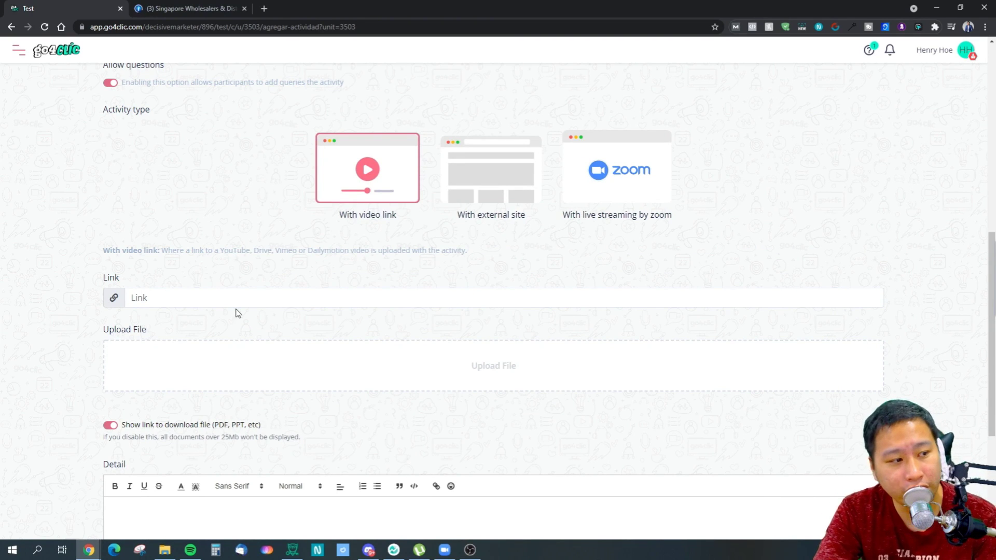
{"action": "left_click_drag", "start_coordinate": [306, 251], "coordinate": [362, 262]}
{"action": "left_click", "coordinate": [283, 279]}
Step: Look over the empty Detail editor and turn on Challenge Mode for the activity
{"action": "scroll", "coordinate": [300, 273], "scroll_direction": "down", "scroll_amount": 4}
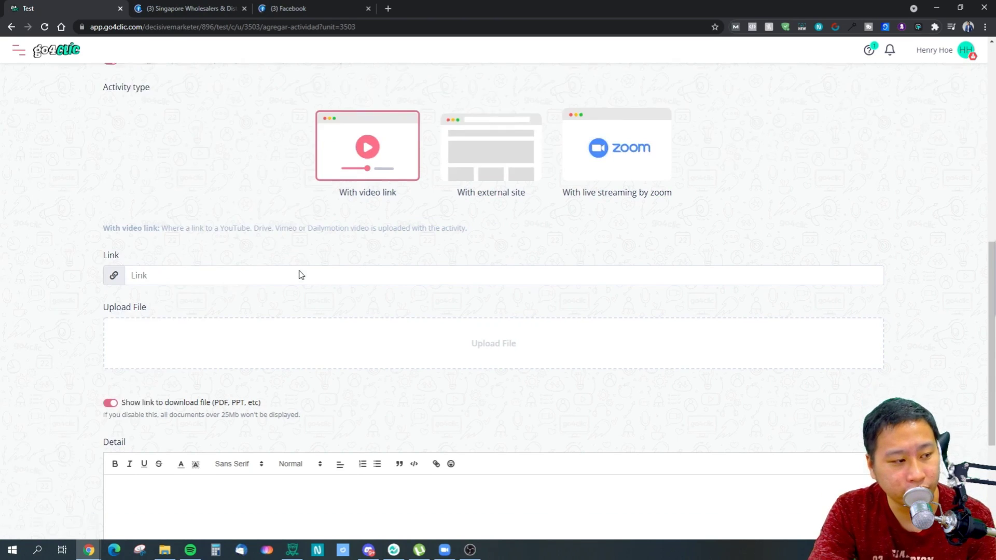
{"action": "scroll", "coordinate": [502, 250], "scroll_direction": "down", "scroll_amount": 1}
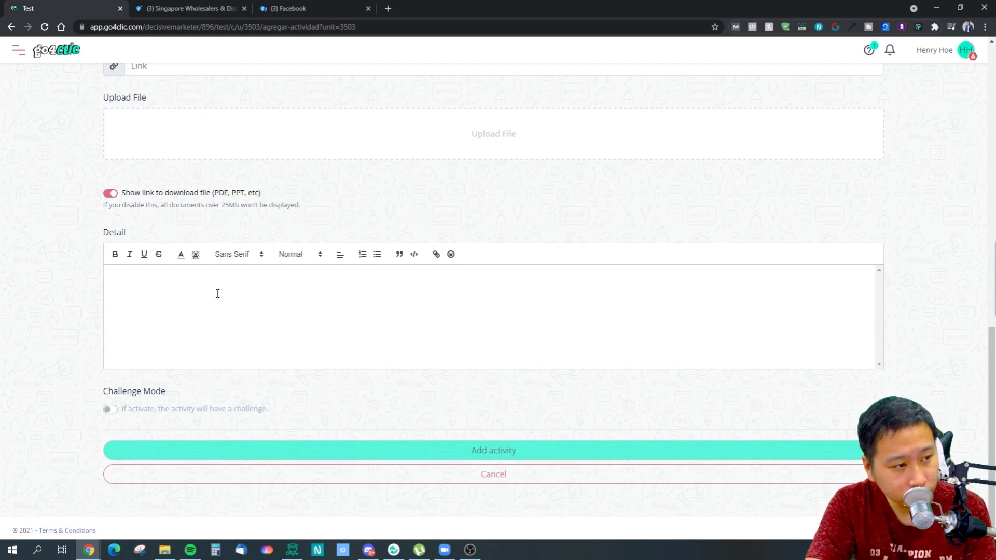
{"action": "left_click", "coordinate": [196, 320]}
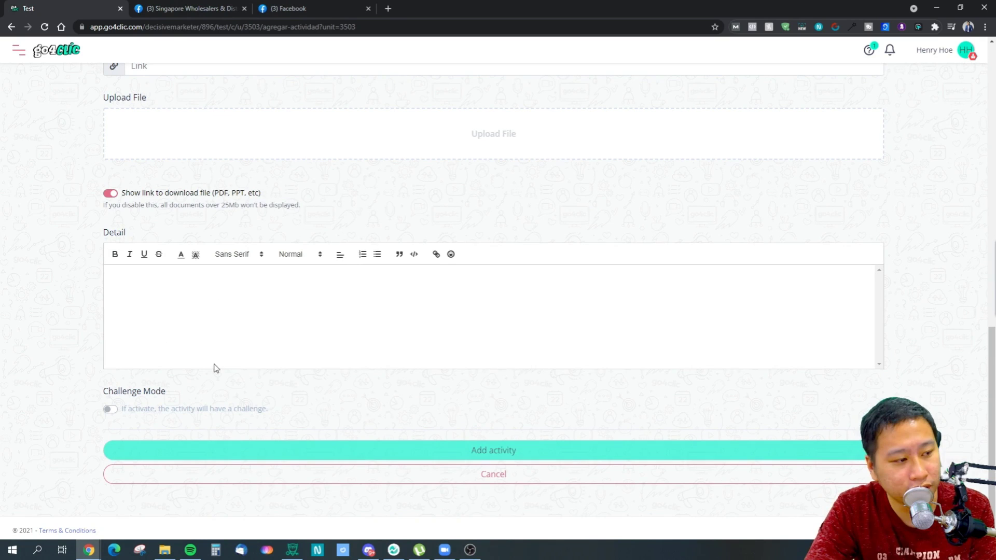
{"action": "left_click", "coordinate": [111, 409]}
Step: Try the Quiz and Individual challenge types and review the Individual challenge's answers visibility, comments and date settings
{"action": "scroll", "coordinate": [392, 398], "scroll_direction": "down", "scroll_amount": 3}
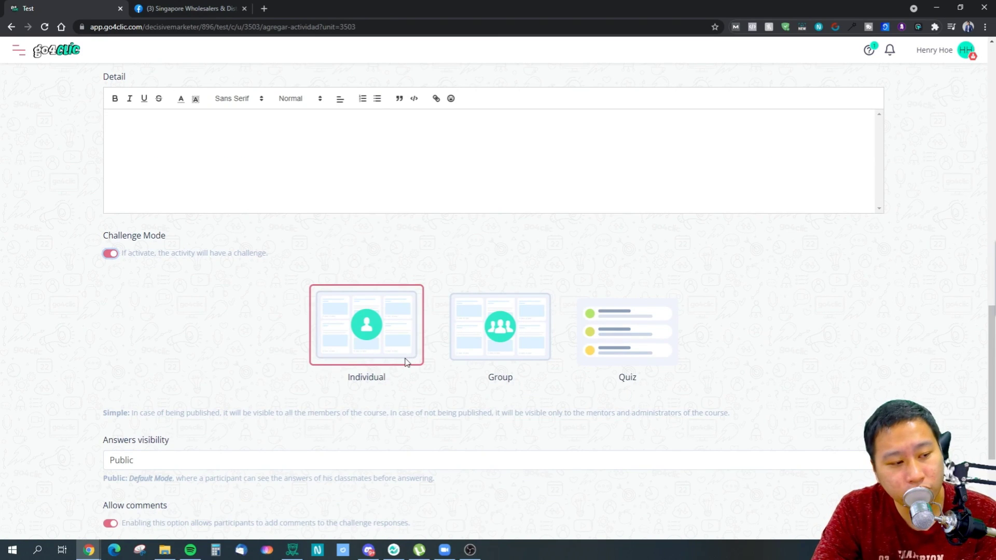
{"action": "left_click", "coordinate": [627, 334]}
{"action": "left_click", "coordinate": [363, 337]}
{"action": "scroll", "coordinate": [513, 399], "scroll_direction": "down", "scroll_amount": 4}
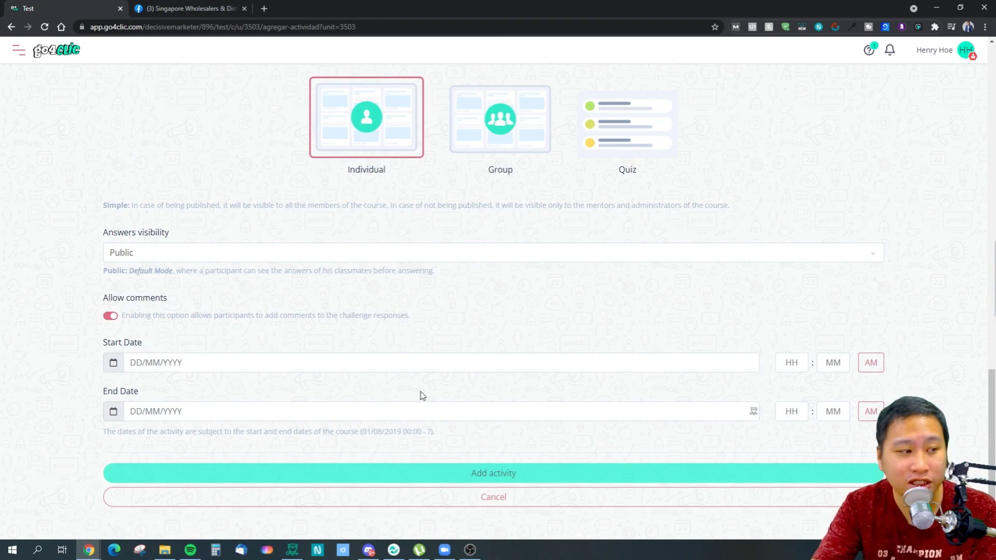
{"action": "scroll", "coordinate": [421, 395], "scroll_direction": "up", "scroll_amount": 3}
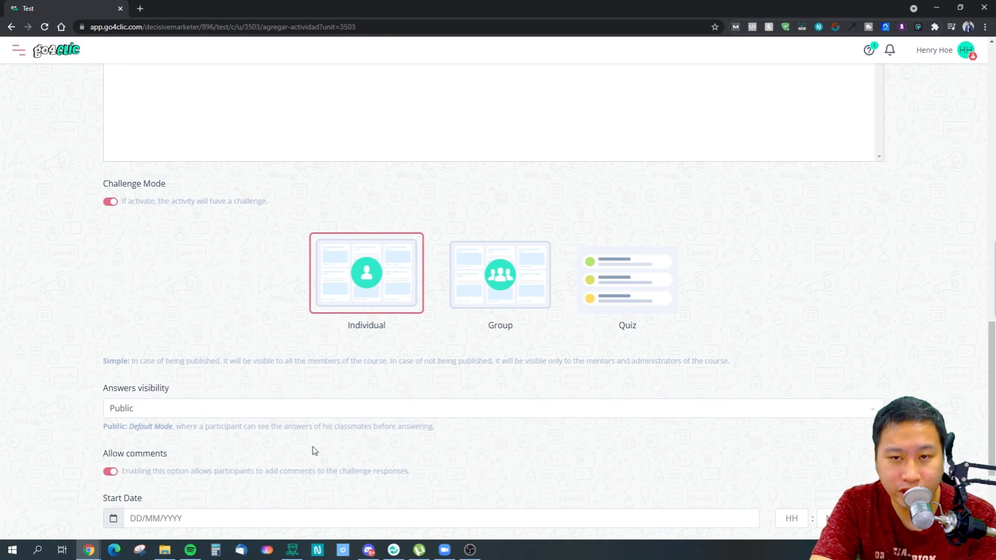
Step: Set the challenge type to Group and review the Group creation options, leaving Random chosen
{"action": "left_click", "coordinate": [483, 294]}
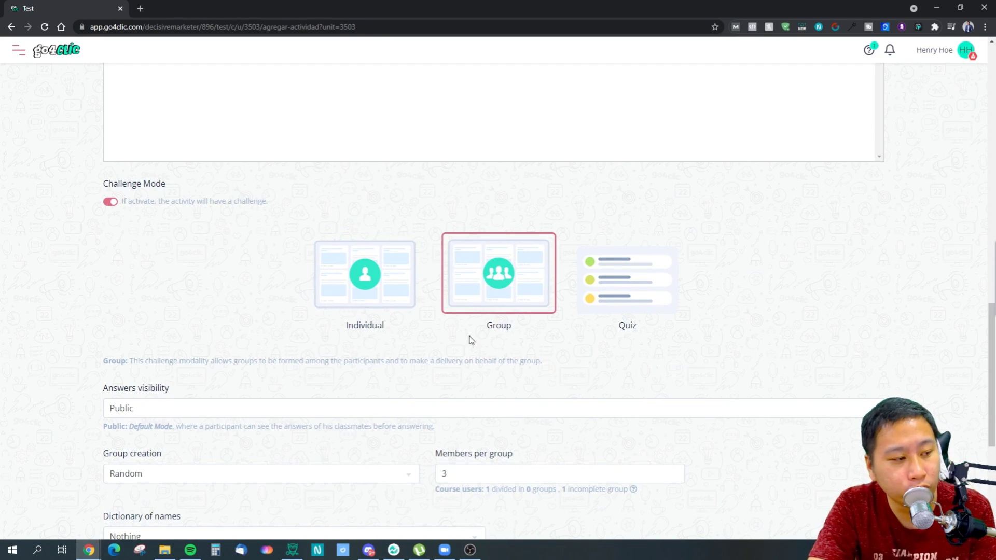
{"action": "scroll", "coordinate": [471, 340], "scroll_direction": "down", "scroll_amount": 2}
{"action": "left_click", "coordinate": [206, 374]}
{"action": "left_click", "coordinate": [178, 371]}
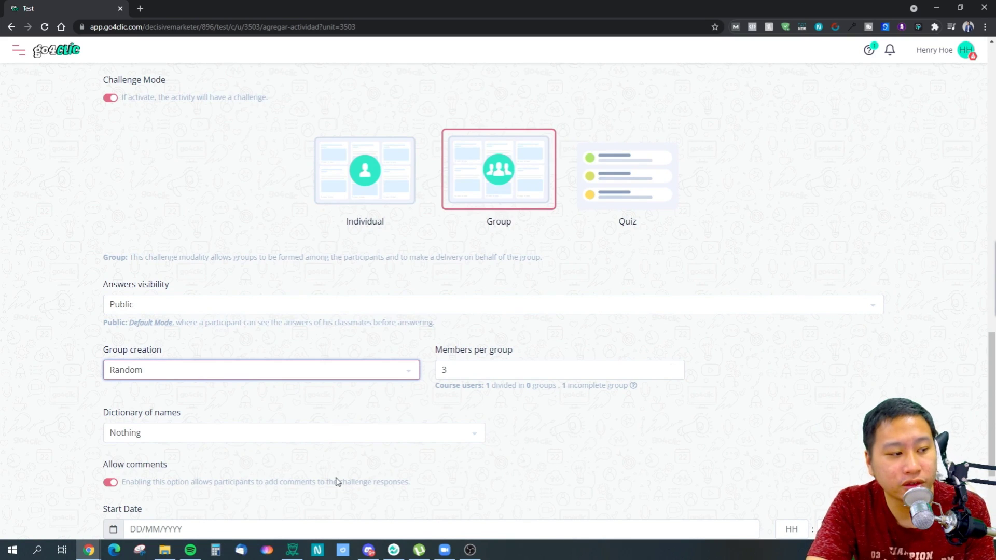
Step: Set the challenge type to Quiz and review its shuffle, retry, results and date settings
{"action": "scroll", "coordinate": [334, 478], "scroll_direction": "down", "scroll_amount": 3}
{"action": "scroll", "coordinate": [416, 381], "scroll_direction": "up", "scroll_amount": 3}
{"action": "left_click", "coordinate": [622, 205]}
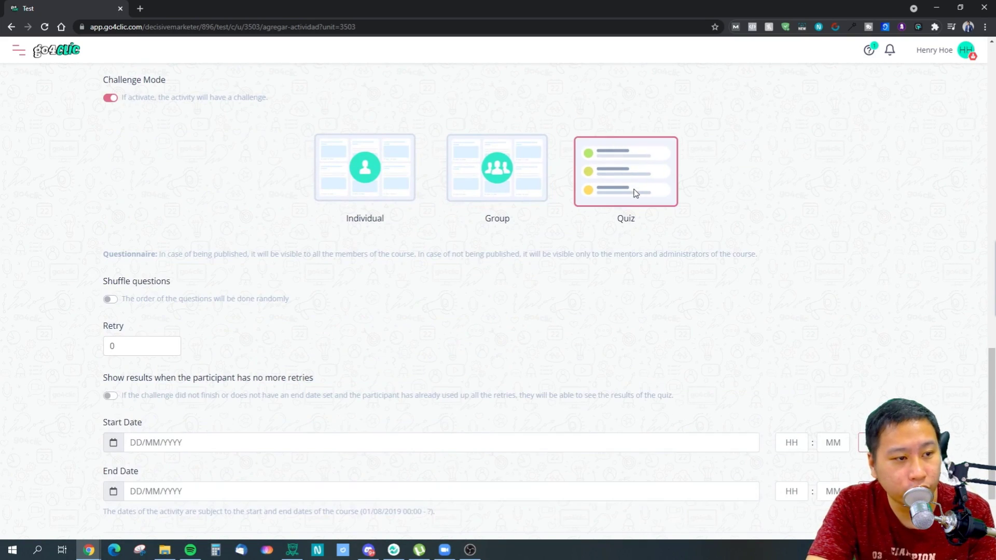
{"action": "scroll", "coordinate": [291, 391], "scroll_direction": "down", "scroll_amount": 2}
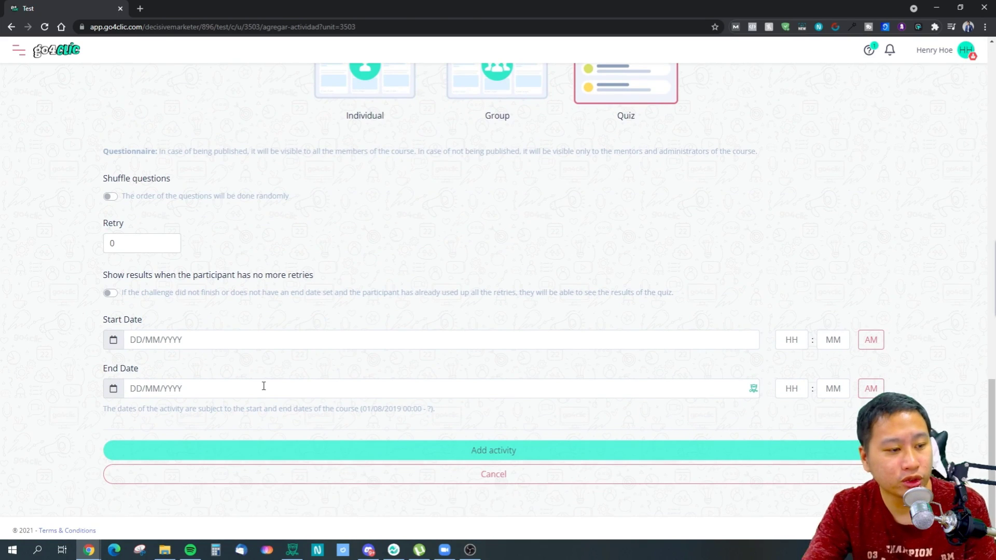
{"action": "left_click", "coordinate": [110, 196]}
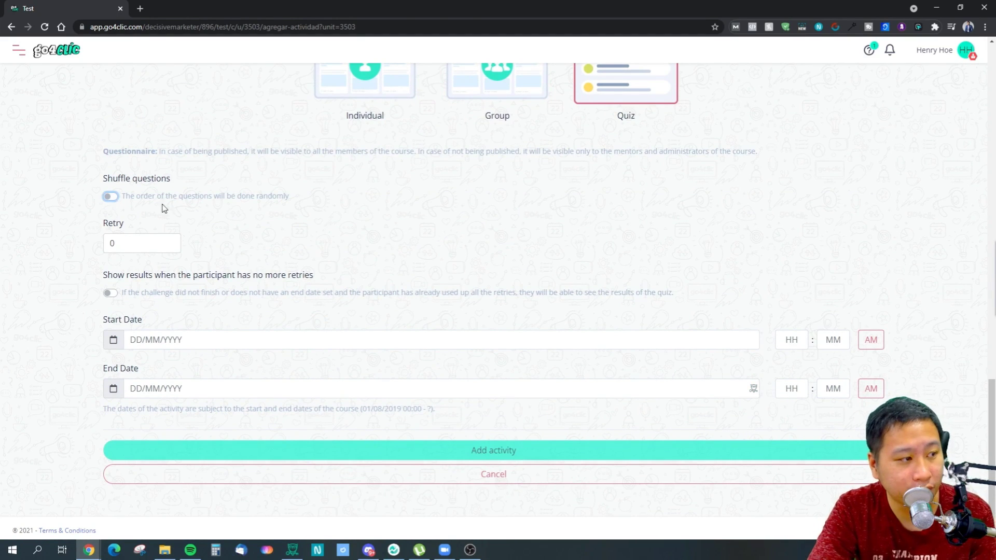
{"action": "scroll", "coordinate": [332, 291], "scroll_direction": "up", "scroll_amount": 4}
{"action": "scroll", "coordinate": [274, 282], "scroll_direction": "up", "scroll_amount": 3}
{"action": "scroll", "coordinate": [165, 296], "scroll_direction": "down", "scroll_amount": 4}
{"action": "scroll", "coordinate": [281, 350], "scroll_direction": "down", "scroll_amount": 3}
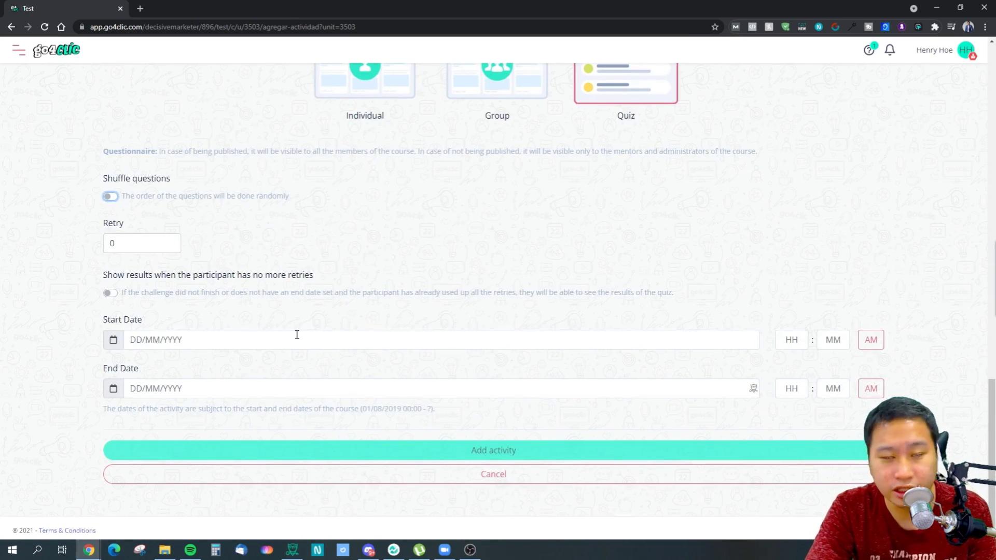
Step: Turn off Challenge Mode for the new activity and return to the start of the form
{"action": "scroll", "coordinate": [319, 311], "scroll_direction": "up", "scroll_amount": 3}
{"action": "left_click", "coordinate": [319, 248]}
{"action": "left_click", "coordinate": [110, 153]}
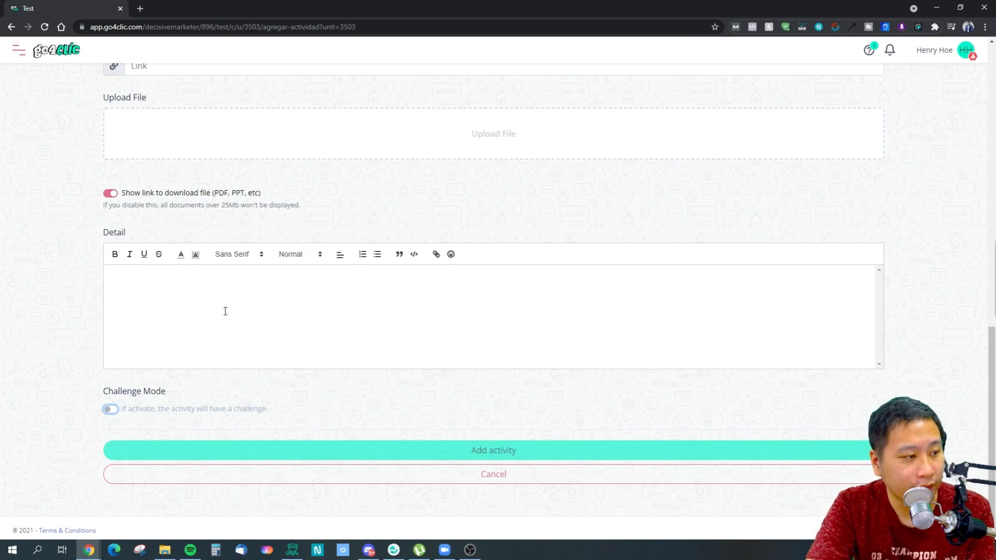
{"action": "scroll", "coordinate": [384, 344], "scroll_direction": "up", "scroll_amount": 3}
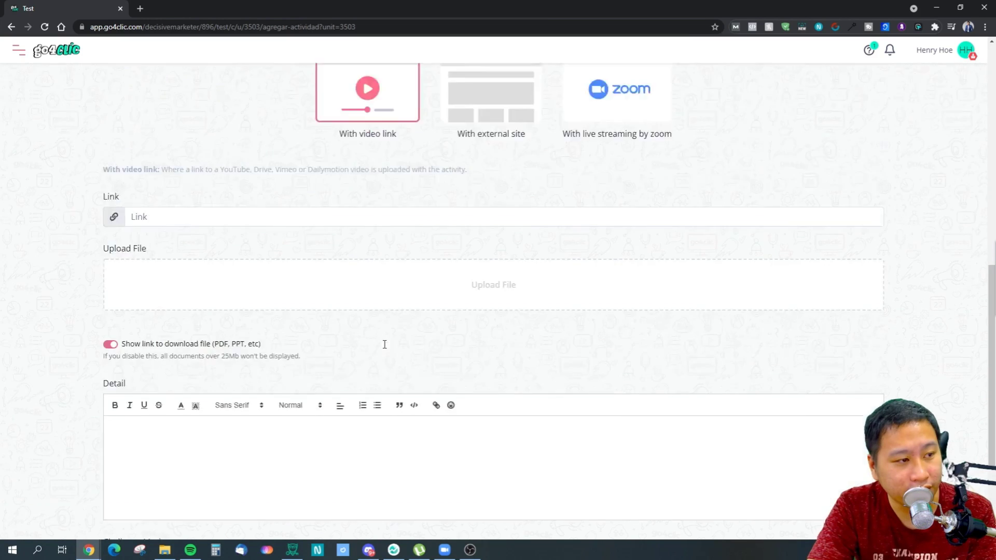
{"action": "scroll", "coordinate": [385, 344], "scroll_direction": "up", "scroll_amount": 5}
{"action": "scroll", "coordinate": [129, 135], "scroll_direction": "up", "scroll_amount": 5}
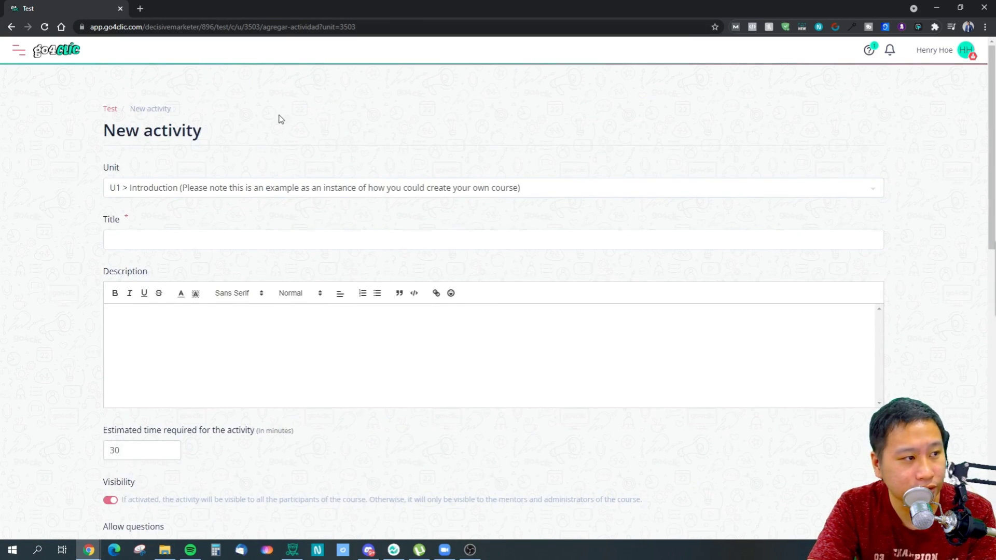
Step: Switch to the participant's incognito window and look over the TEst2 activity with its video
{"action": "left_click", "coordinate": [90, 551]}
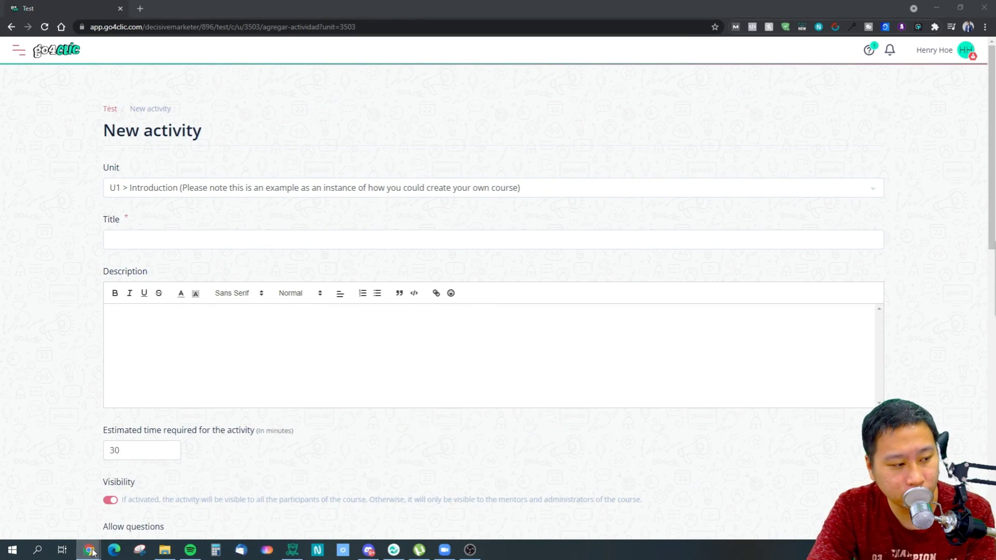
{"action": "left_click", "coordinate": [841, 511]}
{"action": "scroll", "coordinate": [322, 267], "scroll_direction": "up", "scroll_amount": 2}
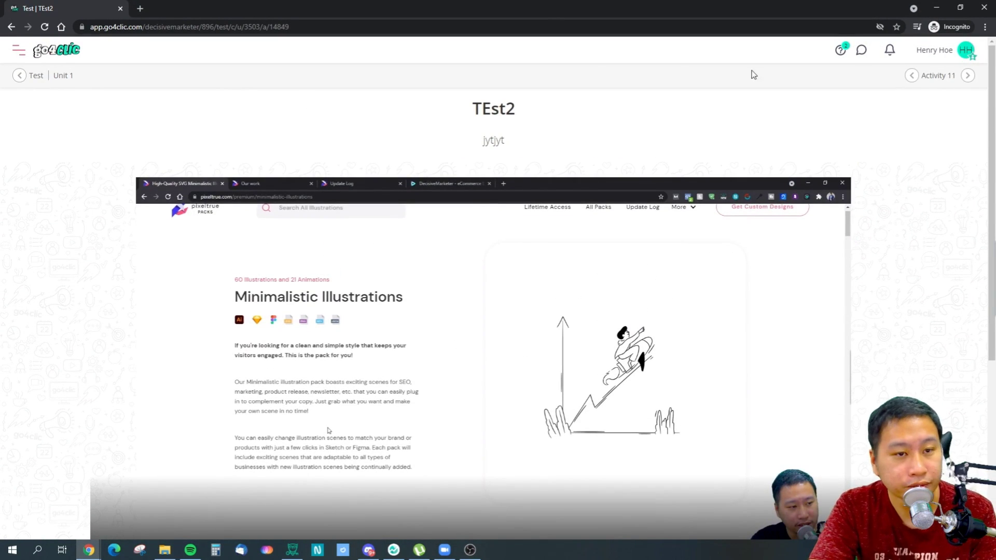
{"action": "scroll", "coordinate": [319, 268], "scroll_direction": "down", "scroll_amount": 3}
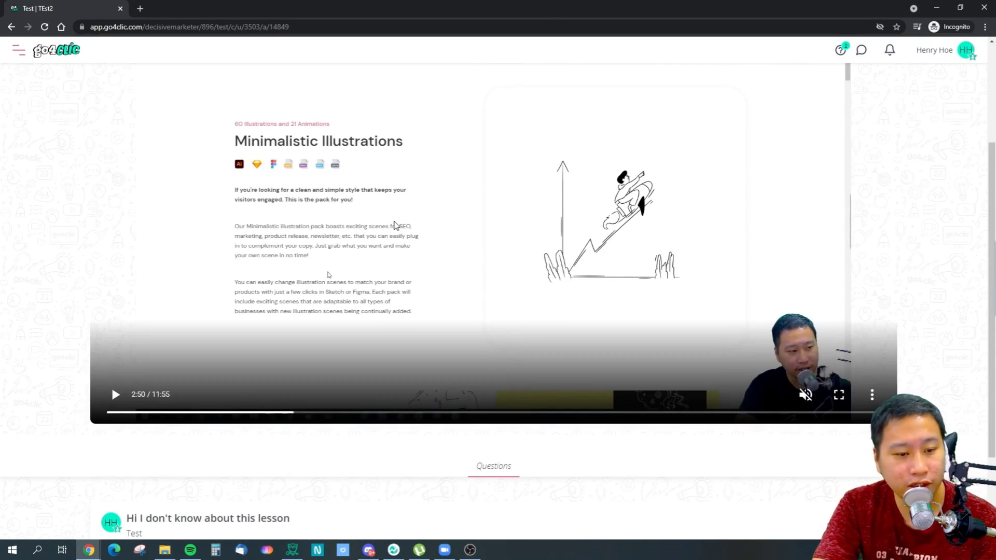
Step: Try the TEst2 video in picture-in-picture mode and close the floating player
{"action": "left_click", "coordinate": [872, 395]}
{"action": "left_click", "coordinate": [873, 395]}
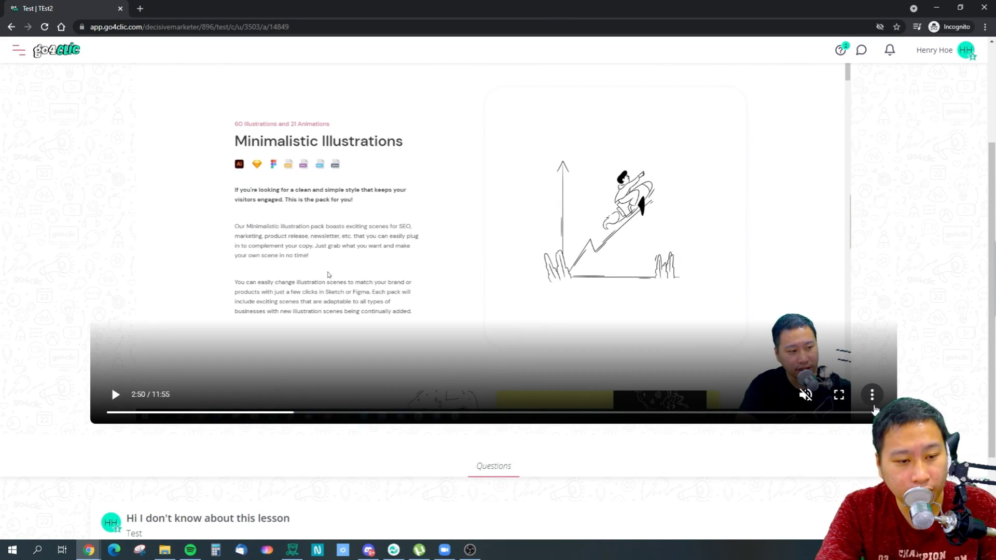
{"action": "left_click", "coordinate": [872, 394]}
{"action": "left_click", "coordinate": [722, 285]}
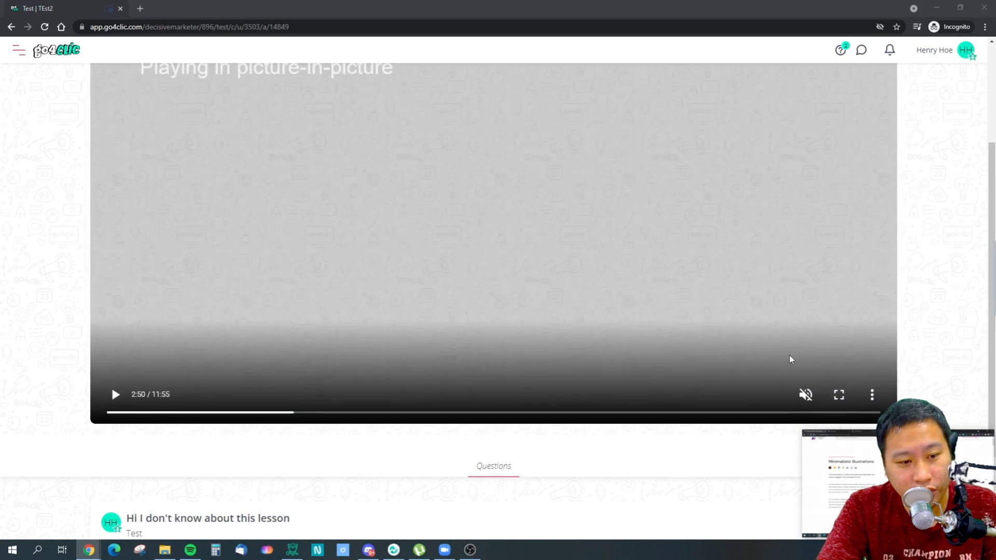
{"action": "scroll", "coordinate": [707, 442], "scroll_direction": "up", "scroll_amount": 2}
{"action": "scroll", "coordinate": [708, 442], "scroll_direction": "down", "scroll_amount": 4}
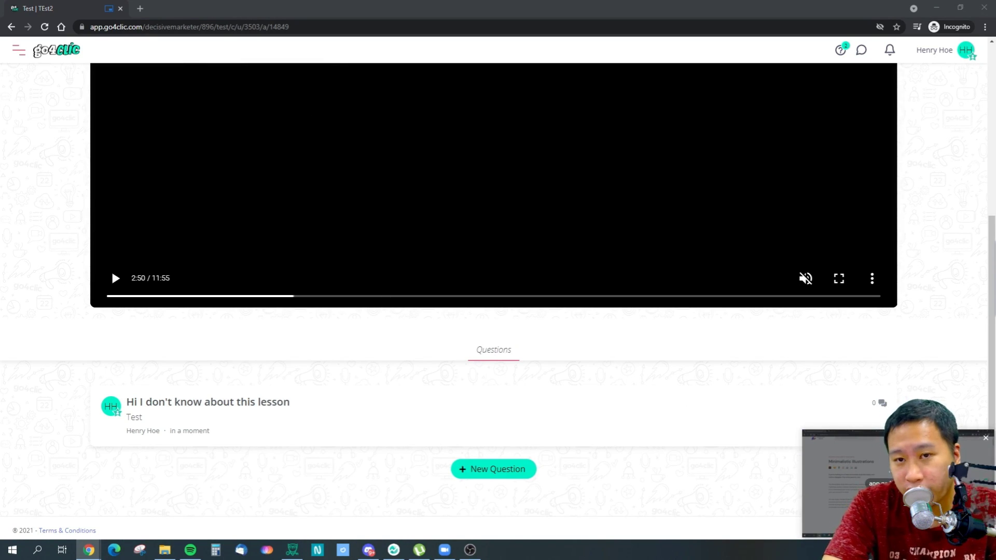
{"action": "left_click", "coordinate": [985, 440]}
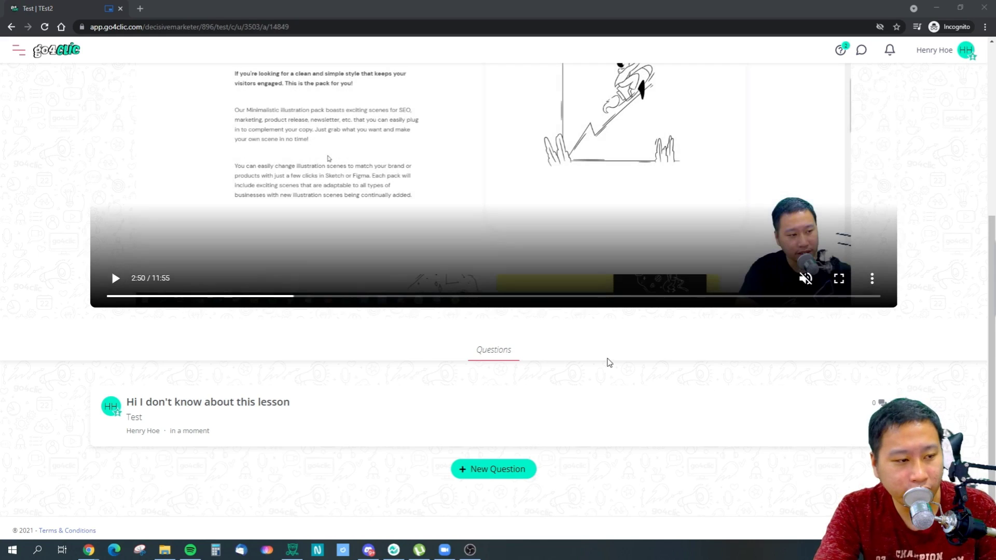
Step: Look over the TEst2 activity page once more and return to the Test course's Units list
{"action": "scroll", "coordinate": [291, 374], "scroll_direction": "up", "scroll_amount": 1}
{"action": "scroll", "coordinate": [292, 375], "scroll_direction": "up", "scroll_amount": 5}
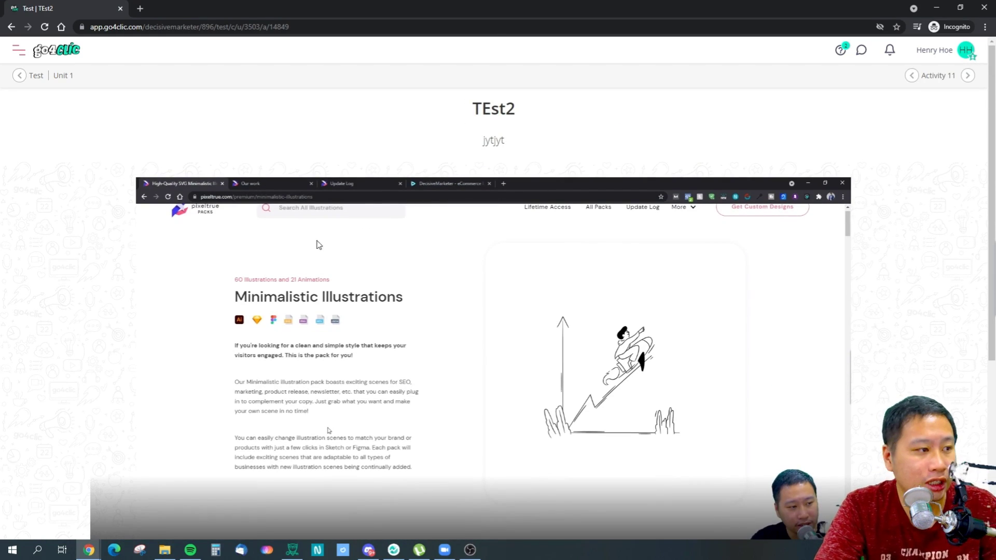
{"action": "scroll", "coordinate": [438, 387], "scroll_direction": "down", "scroll_amount": 3}
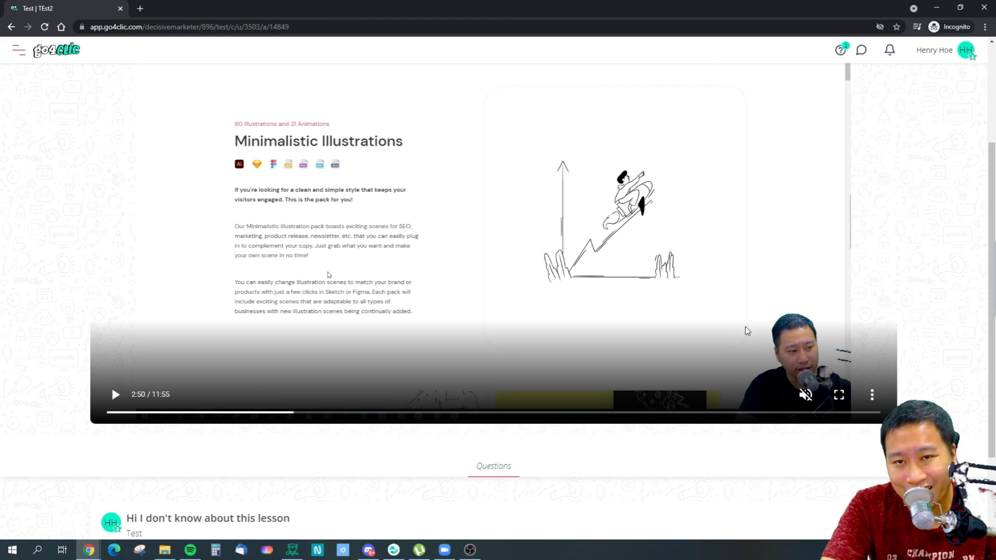
{"action": "scroll", "coordinate": [747, 330], "scroll_direction": "up", "scroll_amount": 2}
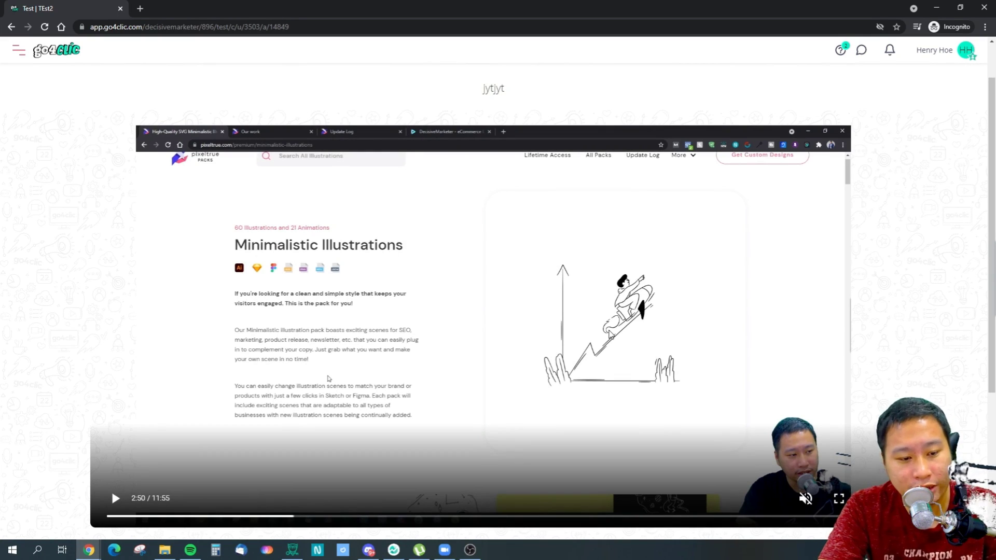
{"action": "scroll", "coordinate": [71, 124], "scroll_direction": "up", "scroll_amount": 1}
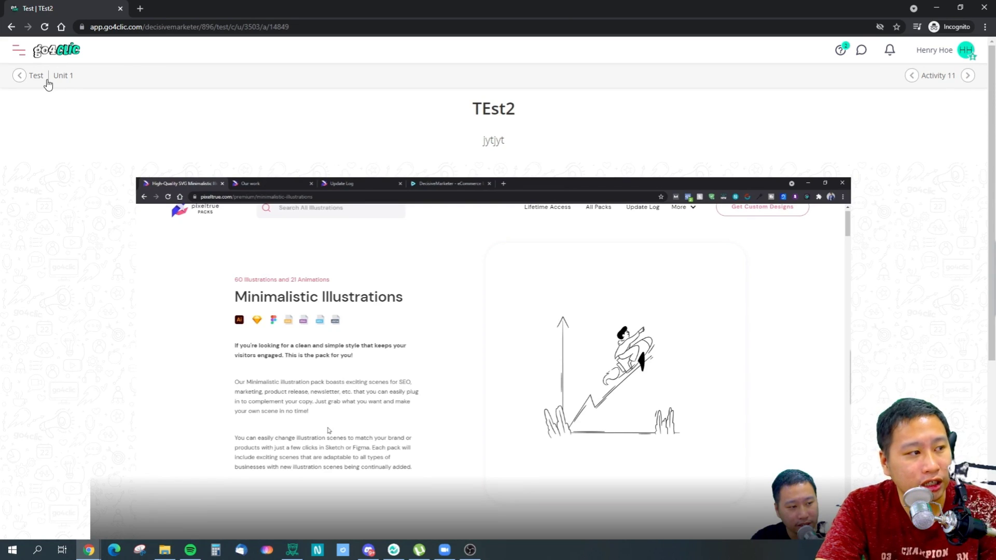
{"action": "left_click", "coordinate": [21, 54]}
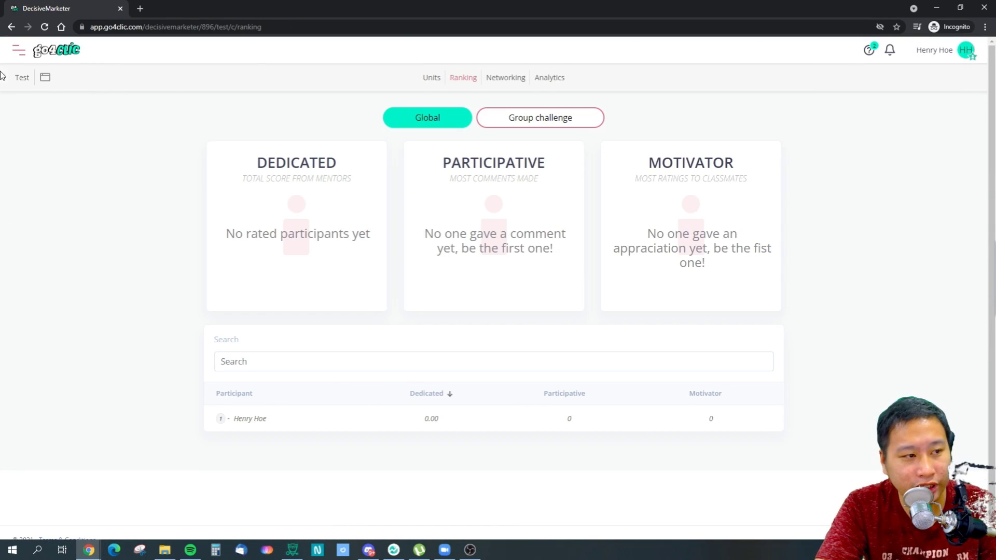
{"action": "left_click", "coordinate": [438, 81]}
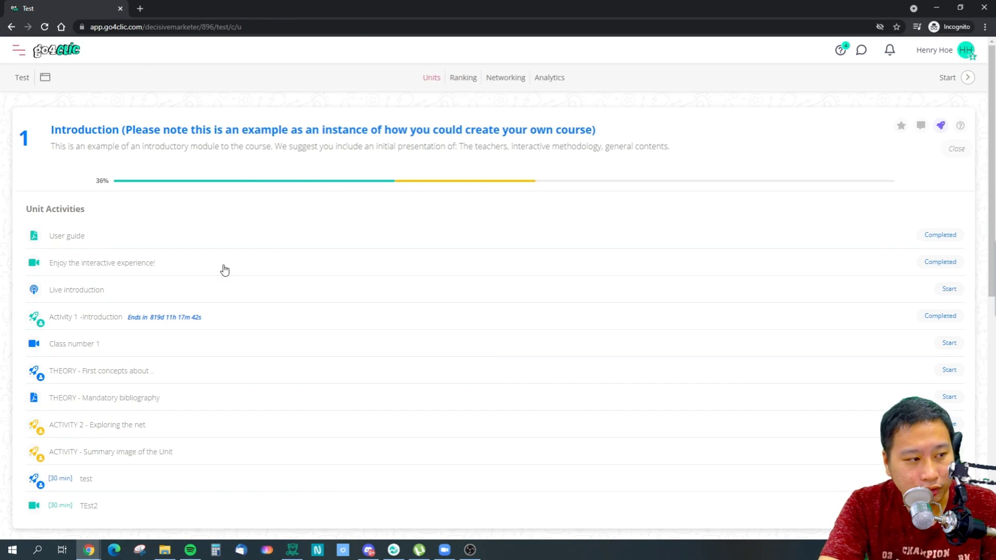
Step: Review the activities and progress of the course units as a participant and collapse the Introduction unit
{"action": "scroll", "coordinate": [51, 392], "scroll_direction": "down", "scroll_amount": 3}
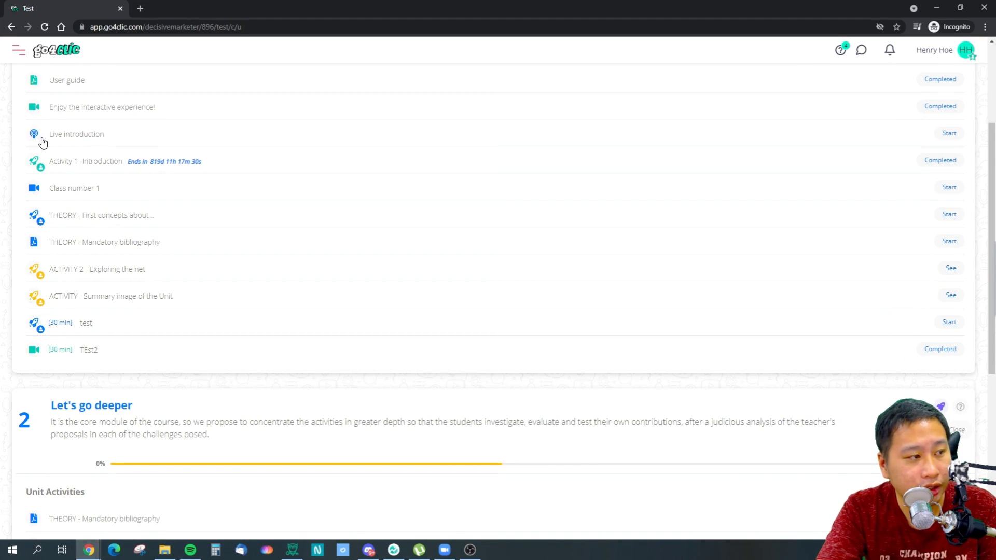
{"action": "scroll", "coordinate": [58, 163], "scroll_direction": "down", "scroll_amount": 4}
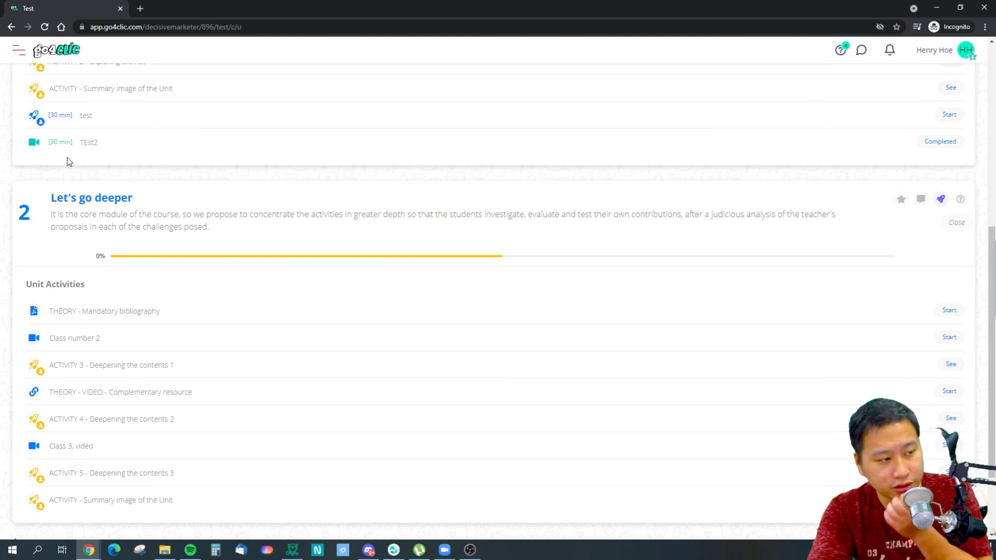
{"action": "scroll", "coordinate": [72, 163], "scroll_direction": "down", "scroll_amount": 2}
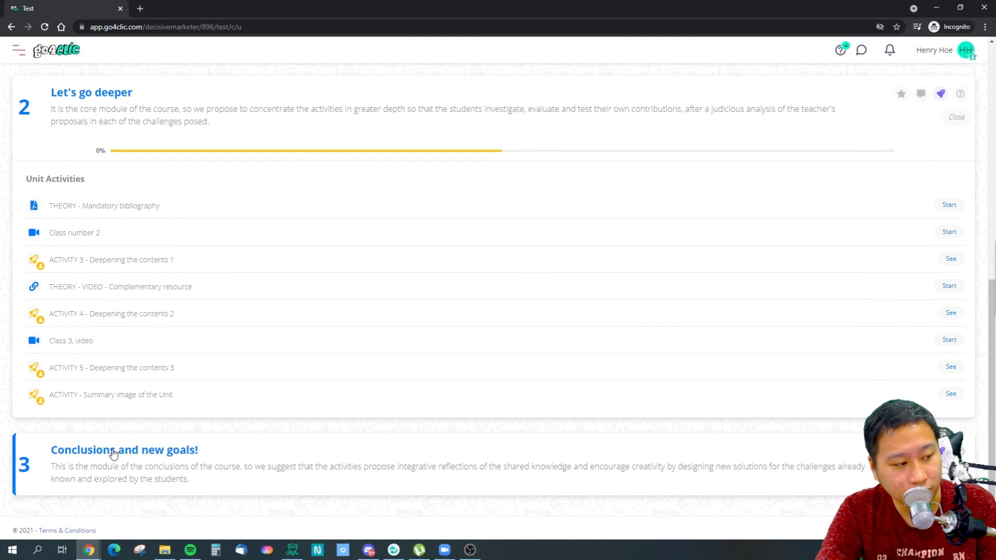
{"action": "scroll", "coordinate": [59, 337], "scroll_direction": "up", "scroll_amount": 1}
{"action": "scroll", "coordinate": [59, 337], "scroll_direction": "up", "scroll_amount": 2}
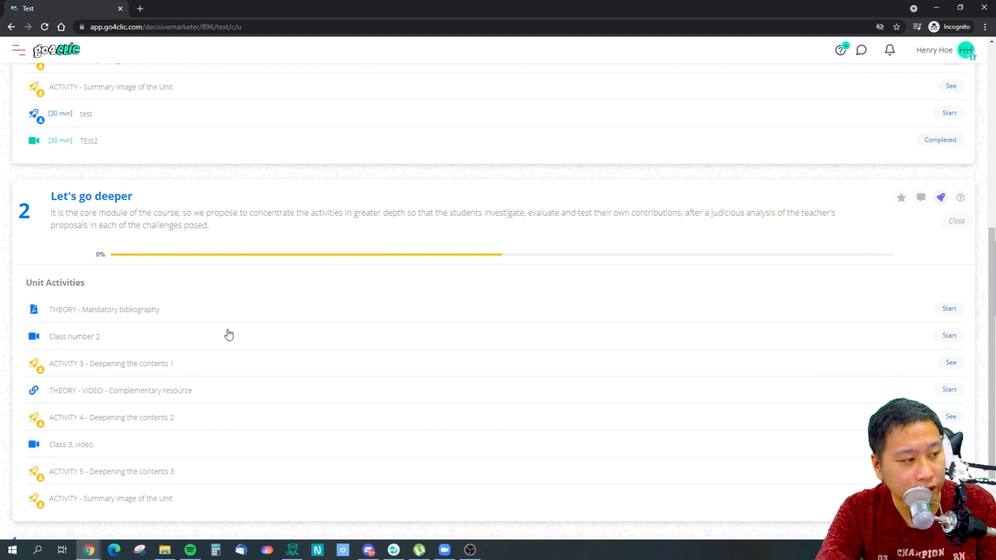
{"action": "scroll", "coordinate": [410, 293], "scroll_direction": "up", "scroll_amount": 6}
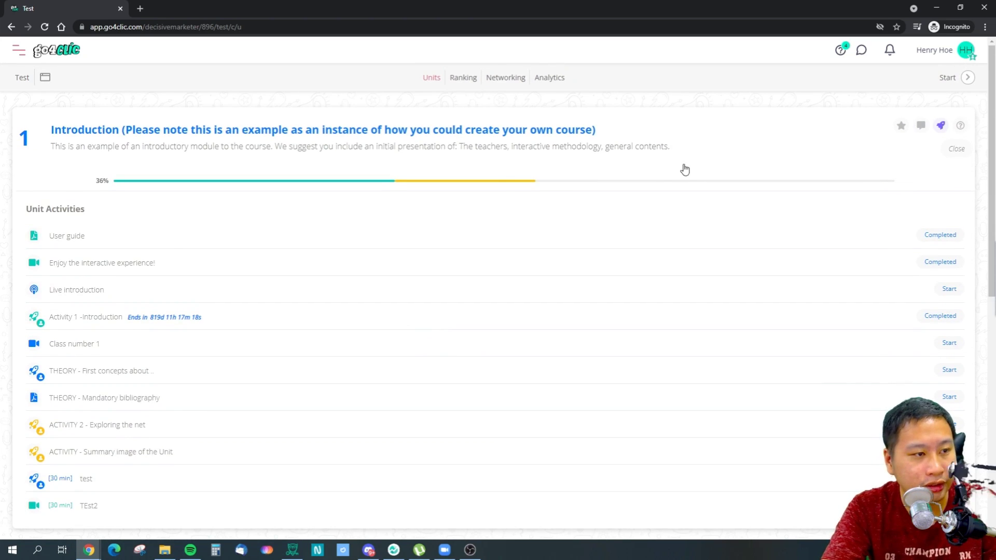
{"action": "left_click", "coordinate": [758, 144]}
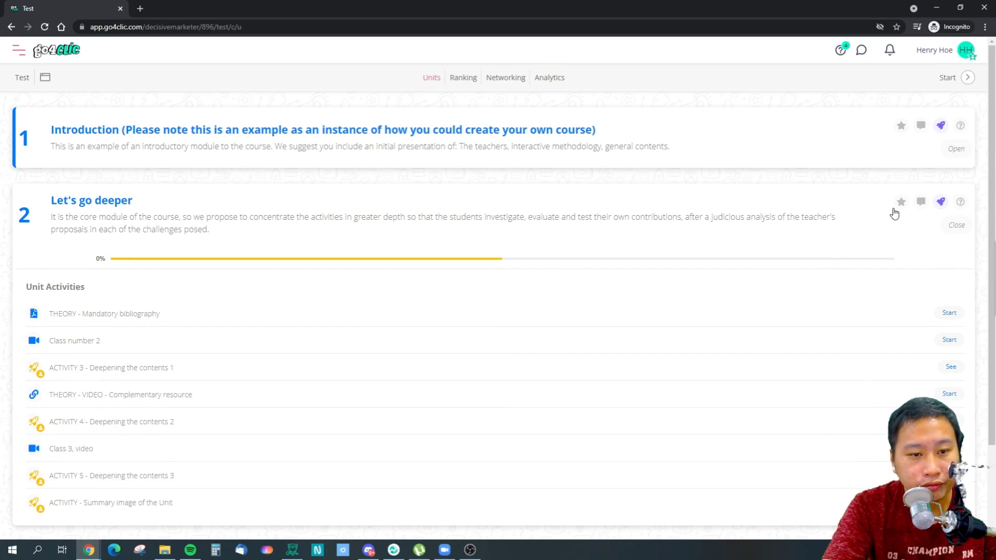
Step: Review the Dedicated, Participative and Motivator categories in the course ranking and show the Group challenge ranking
{"action": "left_click", "coordinate": [463, 78]}
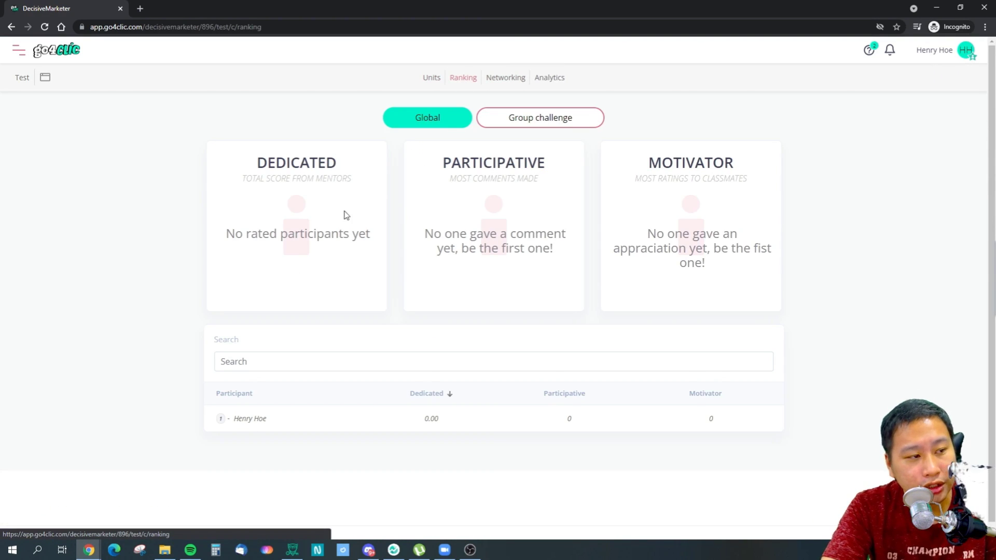
{"action": "mouse_move", "coordinate": [269, 163]}
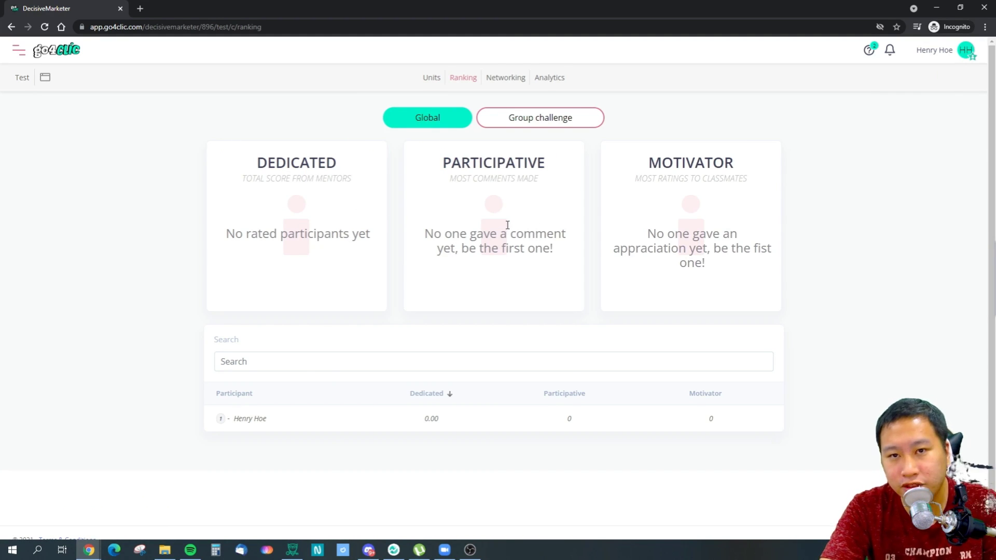
{"action": "left_click_drag", "start_coordinate": [649, 159], "coordinate": [683, 278]}
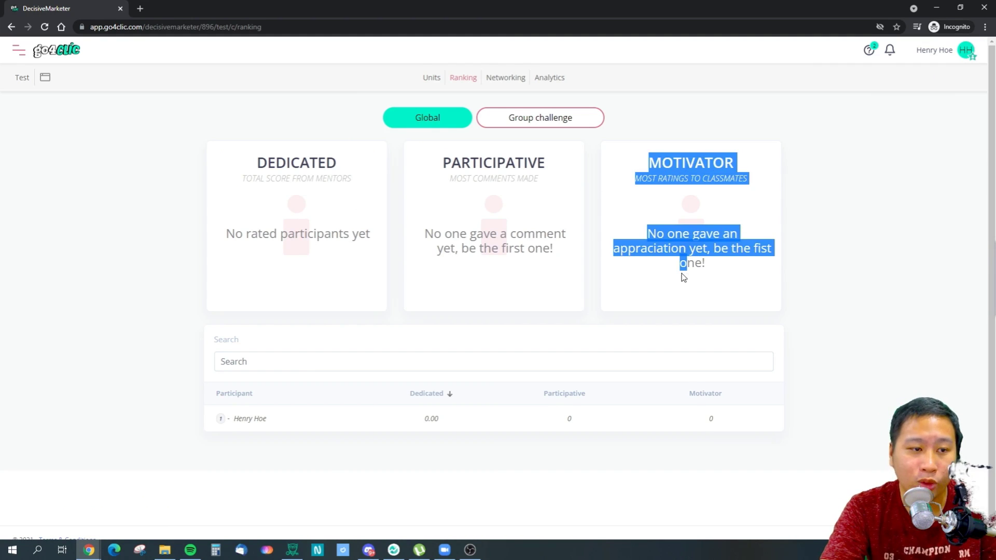
{"action": "left_click", "coordinate": [714, 270]}
{"action": "left_click", "coordinate": [523, 125]}
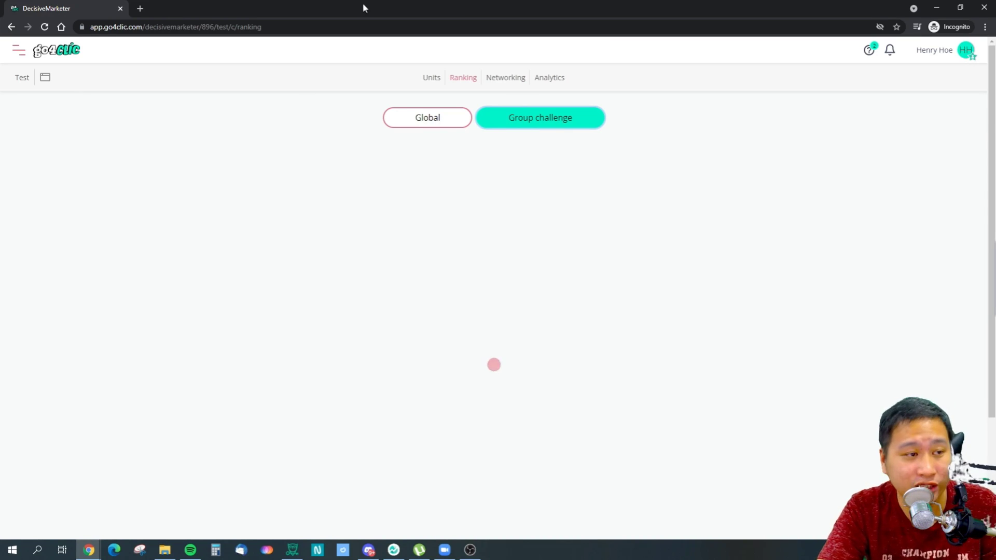
Step: Check the course's Networking page and review the global course summary and performance indicators in Analytics
{"action": "left_click", "coordinate": [495, 77]}
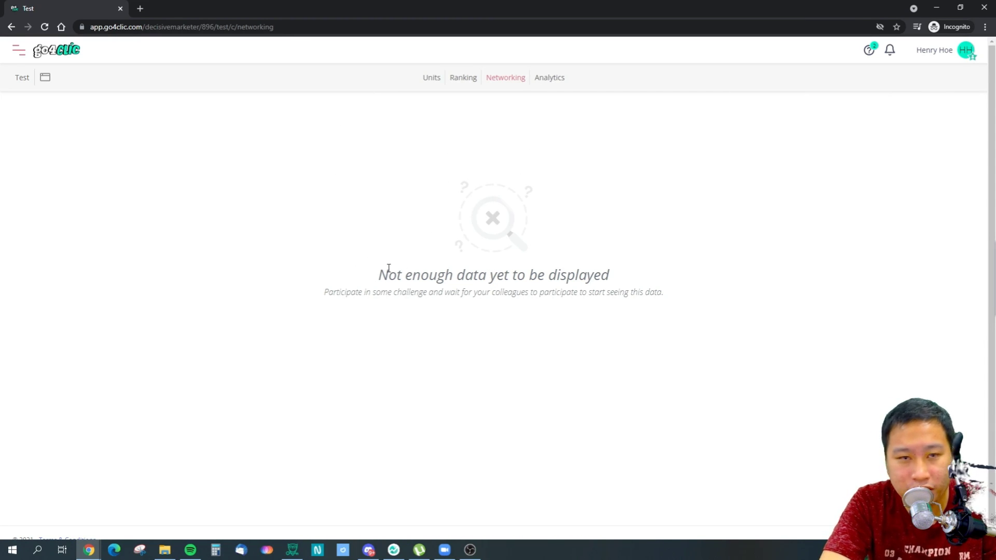
{"action": "left_click", "coordinate": [558, 84]}
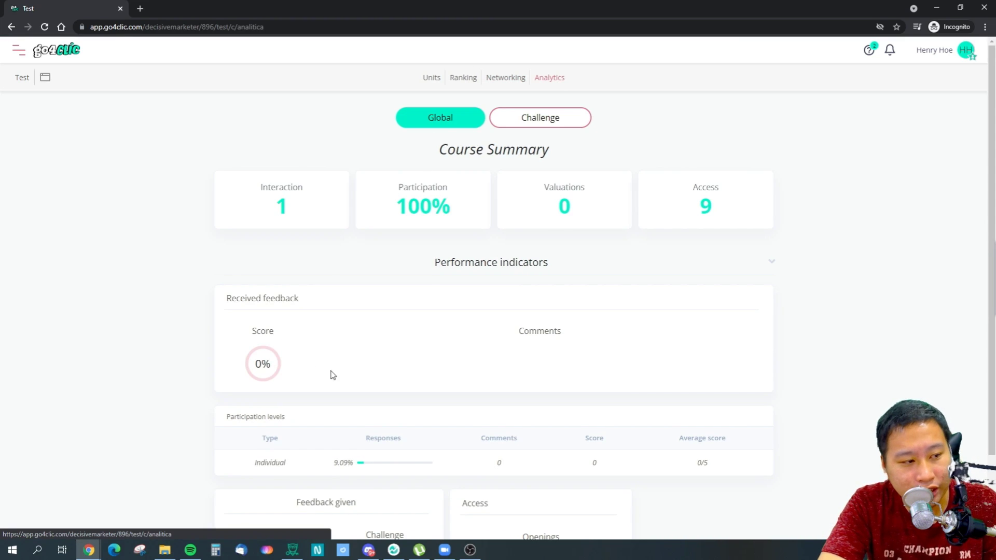
{"action": "scroll", "coordinate": [459, 364], "scroll_direction": "down", "scroll_amount": 2}
{"action": "scroll", "coordinate": [459, 364], "scroll_direction": "up", "scroll_amount": 2}
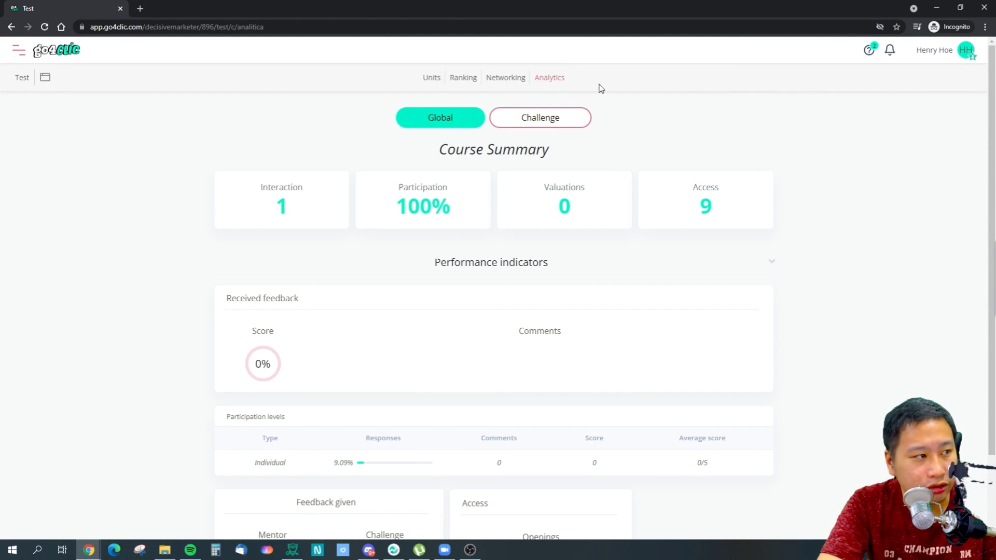
Step: Open the participant's own profile page
{"action": "left_click", "coordinate": [957, 54]}
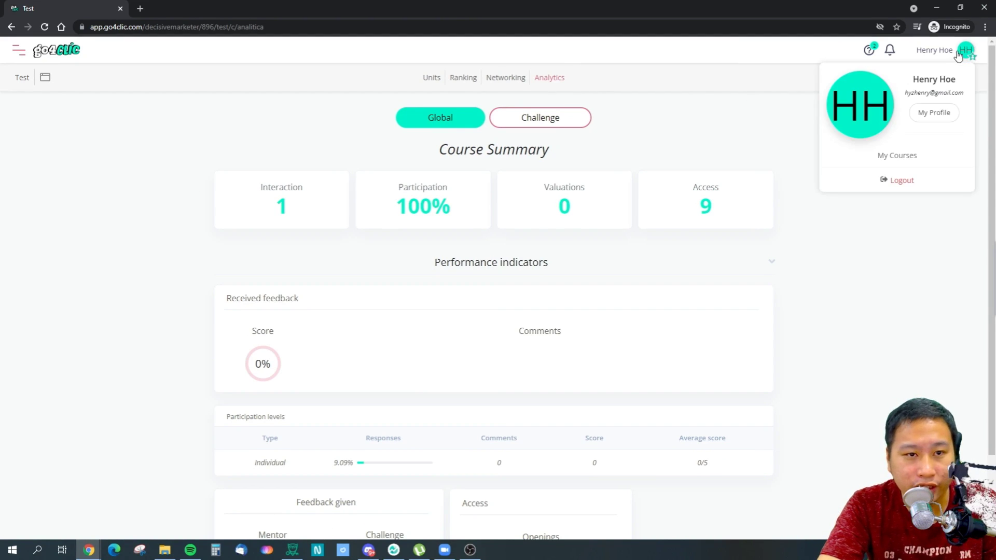
{"action": "left_click", "coordinate": [929, 117]}
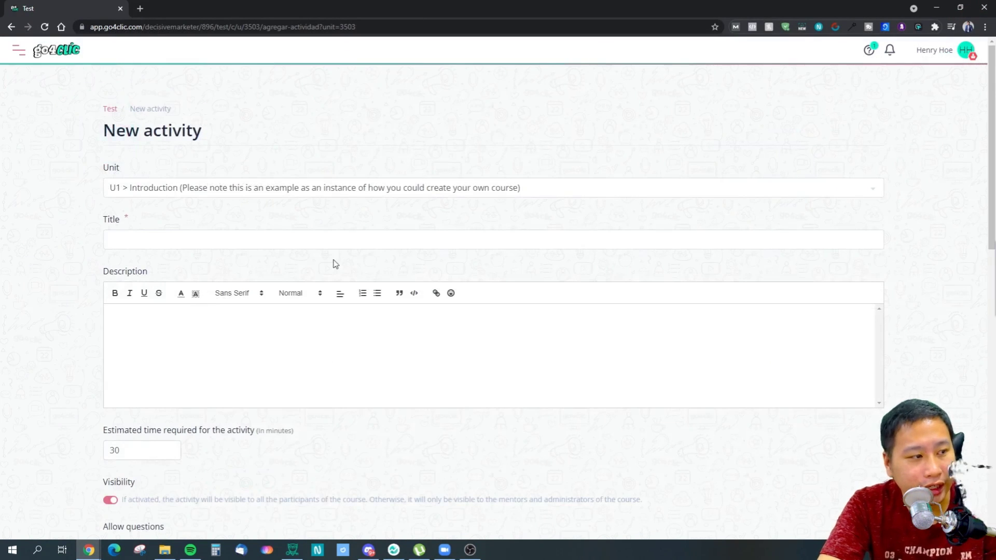
Step: Check the academy's Zoom licenses page and start a new certificate in the Certificates section
{"action": "left_click", "coordinate": [18, 51]}
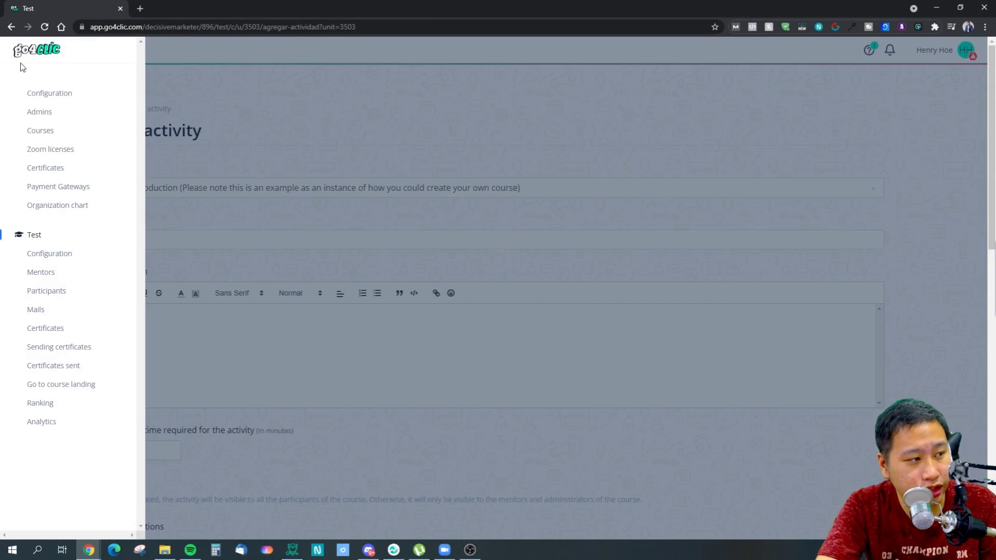
{"action": "left_click", "coordinate": [46, 152]}
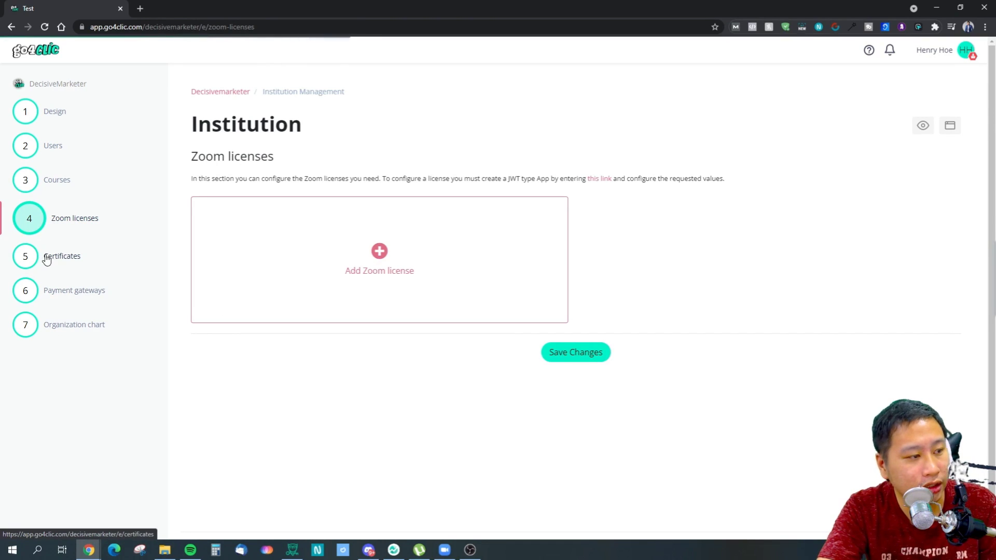
{"action": "left_click", "coordinate": [42, 260]}
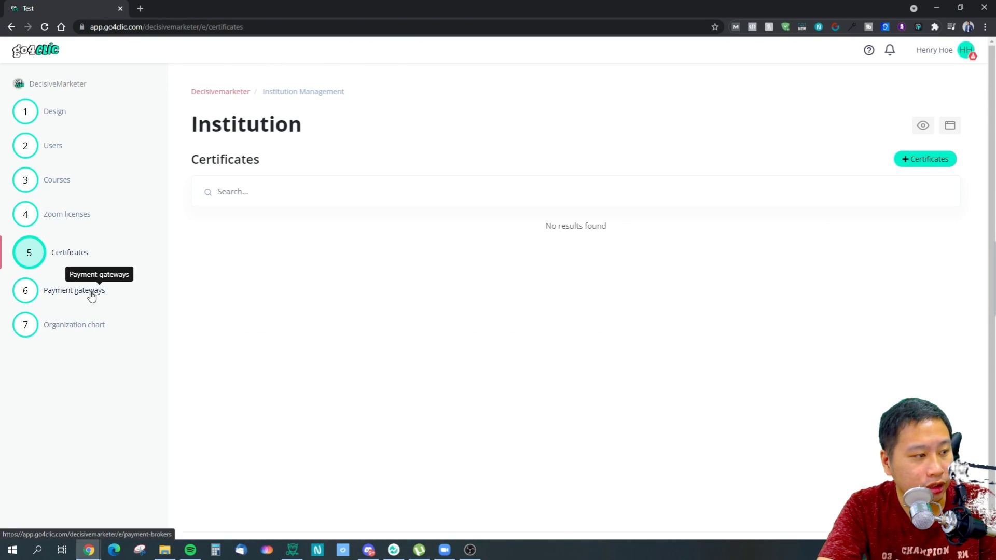
{"action": "left_click", "coordinate": [916, 160]}
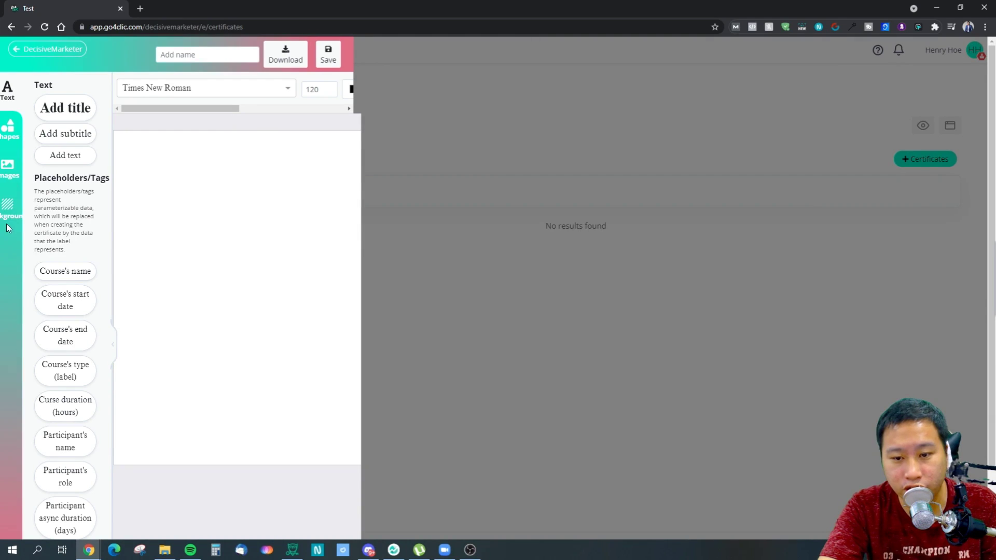
Step: Insert the Course's start date placeholder on the certificate and look through its text formatting options
{"action": "left_click", "coordinate": [113, 344]}
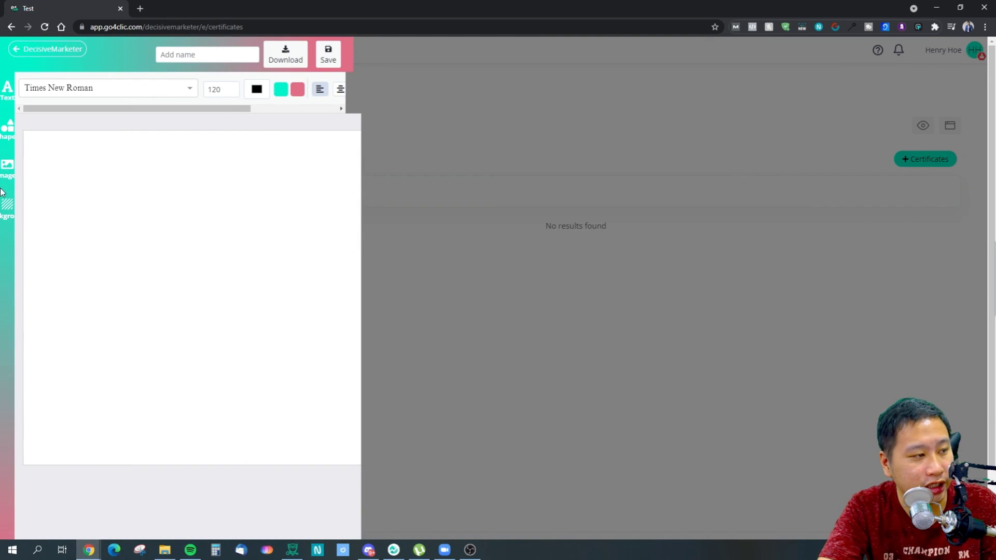
{"action": "left_click", "coordinate": [24, 335]}
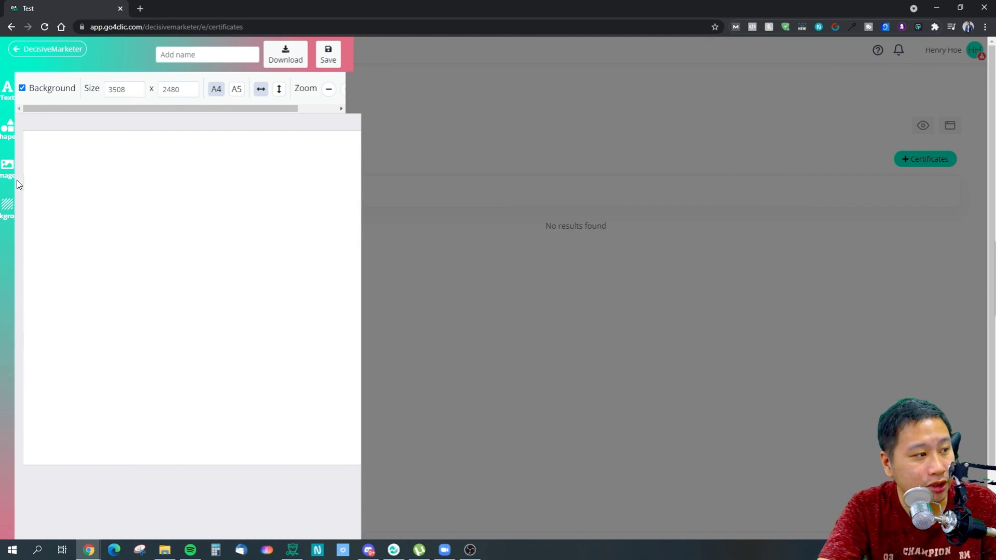
{"action": "left_click", "coordinate": [10, 139]}
{"action": "left_click", "coordinate": [8, 93]}
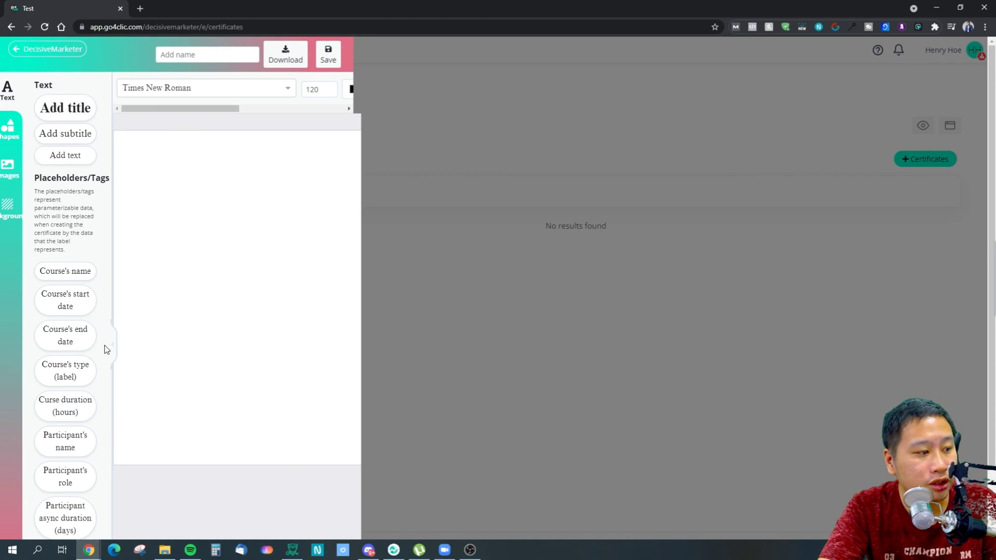
{"action": "scroll", "coordinate": [72, 340], "scroll_direction": "down", "scroll_amount": 2}
{"action": "scroll", "coordinate": [90, 359], "scroll_direction": "up", "scroll_amount": 2}
{"action": "left_click", "coordinate": [72, 299]}
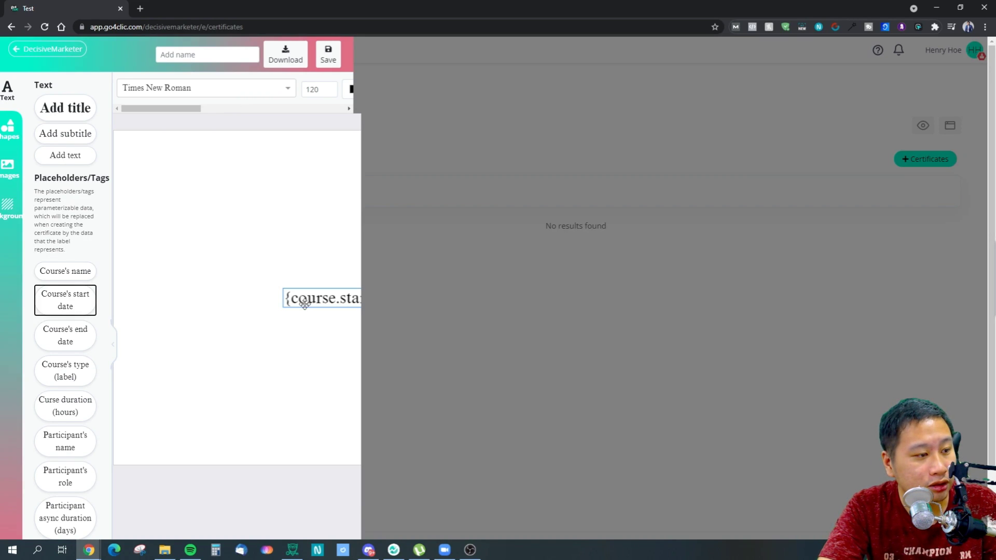
{"action": "left_click_drag", "start_coordinate": [198, 110], "coordinate": [241, 123]}
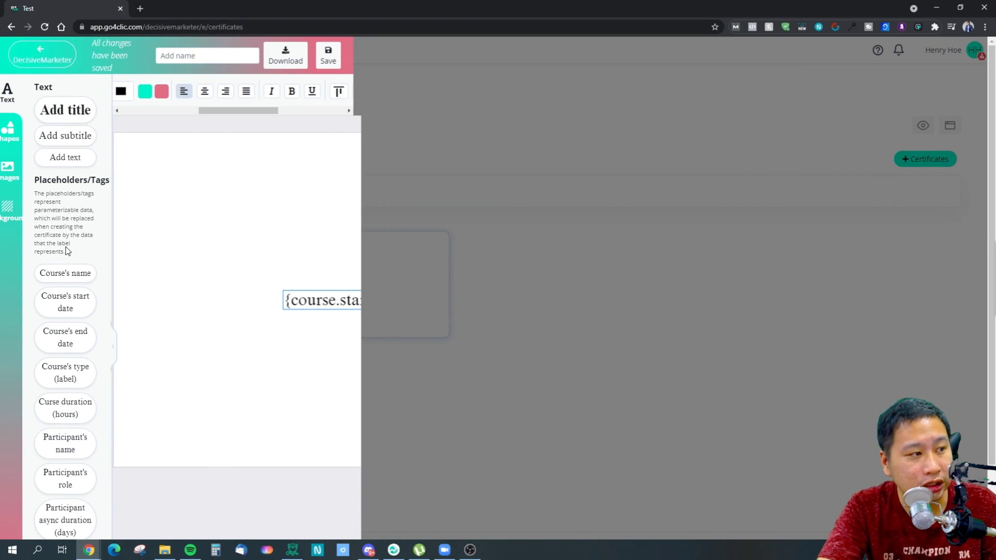
Step: Try out an enlarged square shape on the certificate and delete it
{"action": "left_click", "coordinate": [8, 136]}
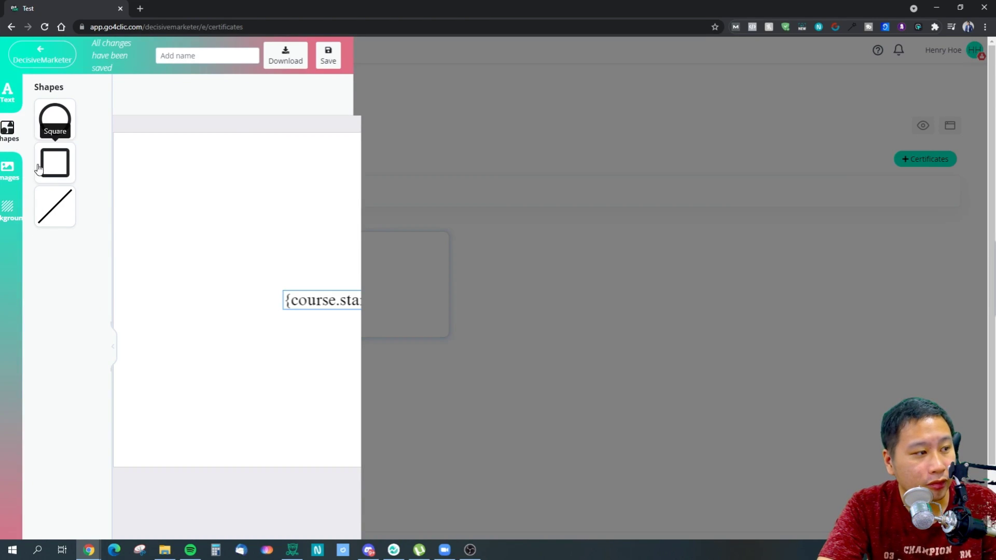
{"action": "left_click", "coordinate": [38, 168]}
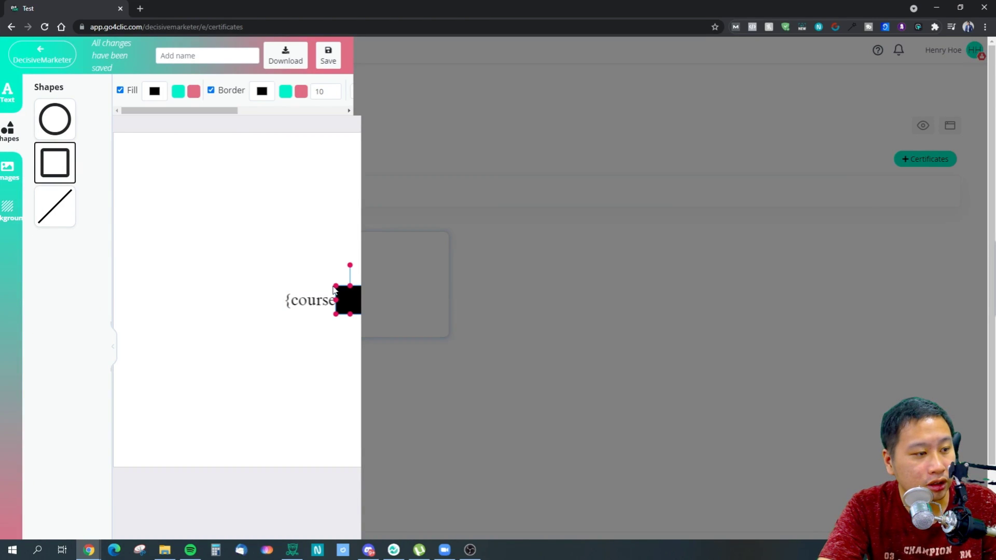
{"action": "left_click_drag", "start_coordinate": [335, 286], "coordinate": [134, 168]}
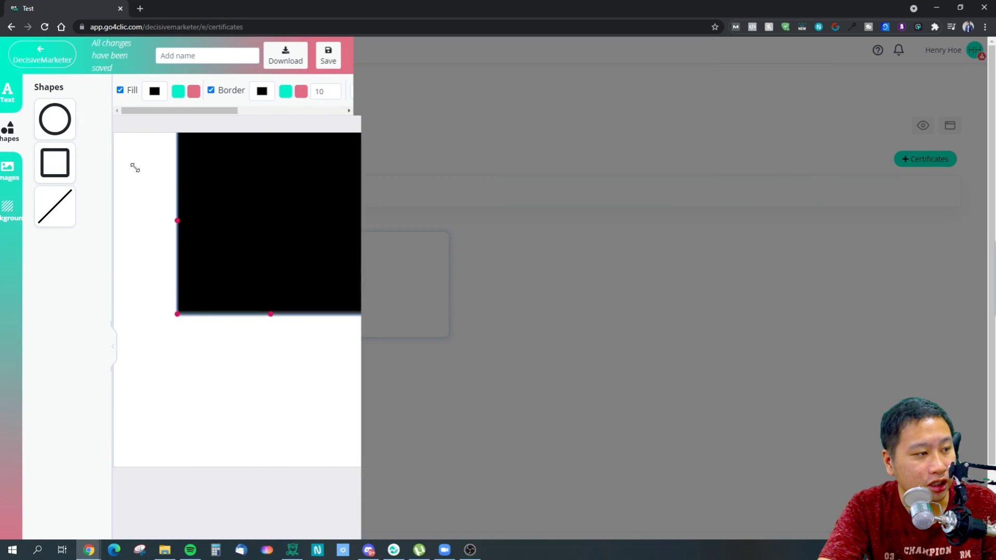
{"action": "left_click_drag", "start_coordinate": [275, 237], "coordinate": [254, 263]}
{"action": "key", "text": "Delete"}
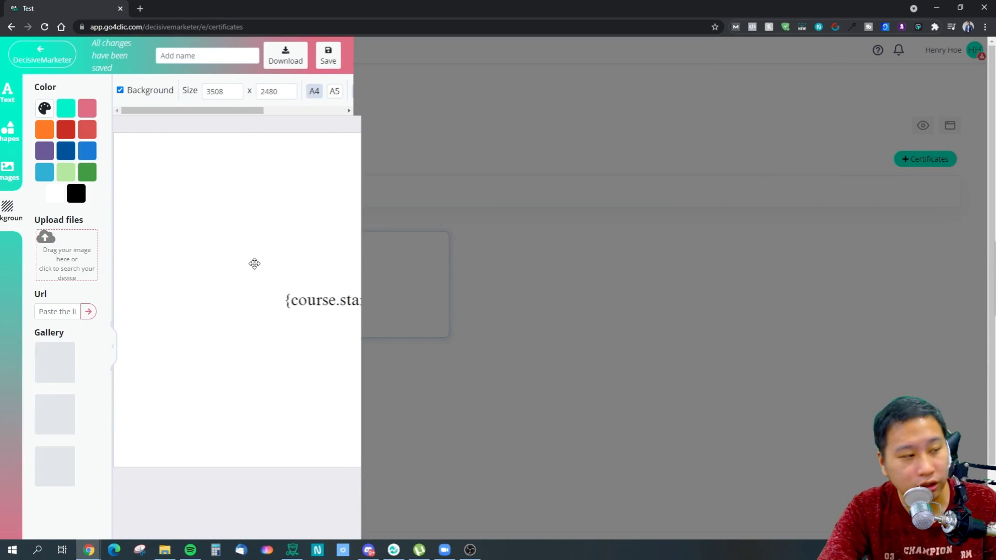
Step: Set the certificate's background colour to red and open the custom colour picker
{"action": "left_click", "coordinate": [16, 209]}
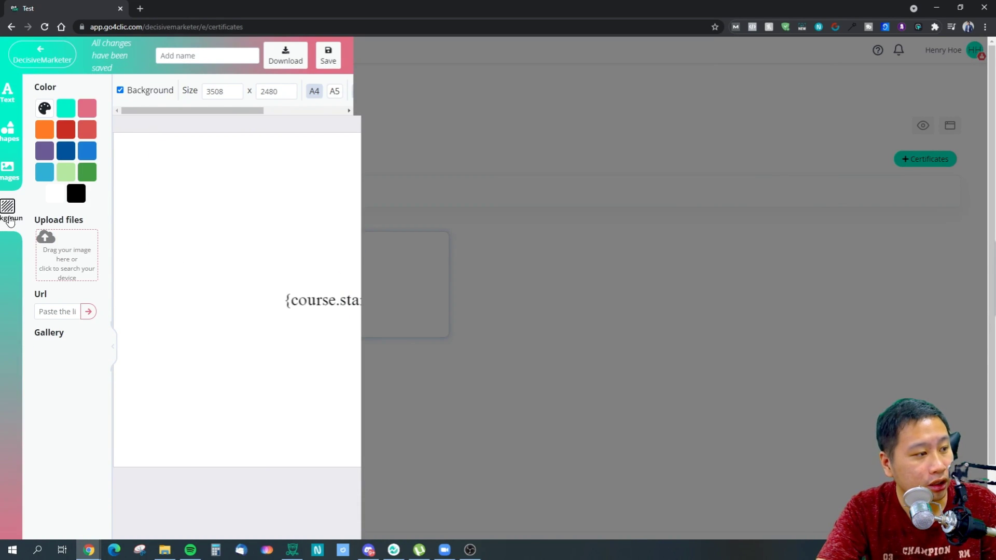
{"action": "left_click", "coordinate": [73, 134]}
{"action": "left_click", "coordinate": [46, 111]}
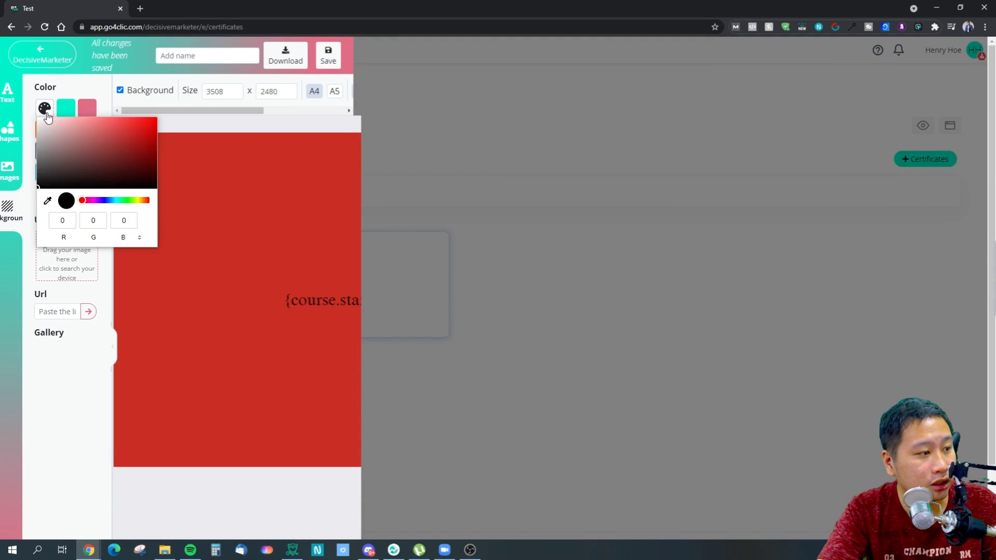
Step: Review the certificate editor's image and signature upload options and its background gallery
{"action": "left_click", "coordinate": [3, 181]}
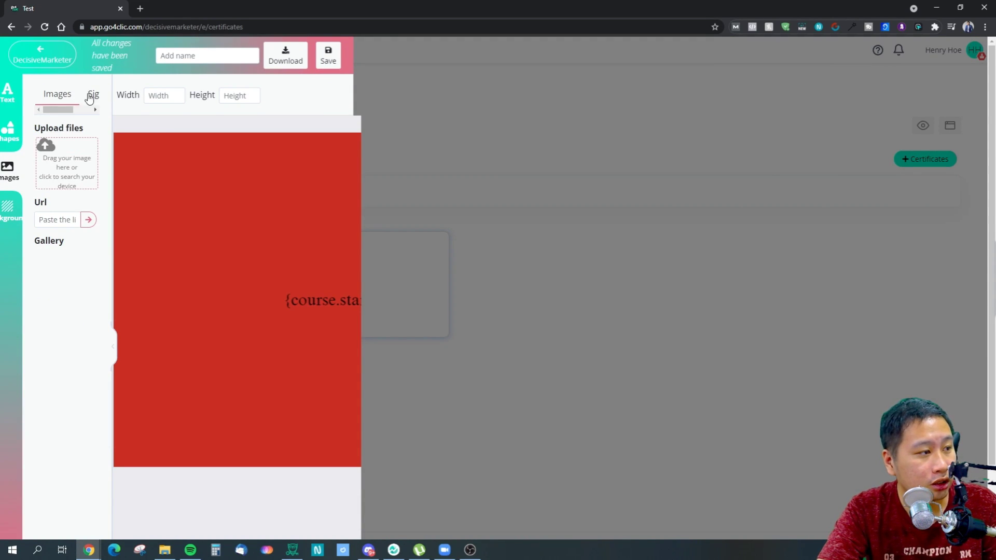
{"action": "left_click_drag", "start_coordinate": [79, 109], "coordinate": [87, 110]}
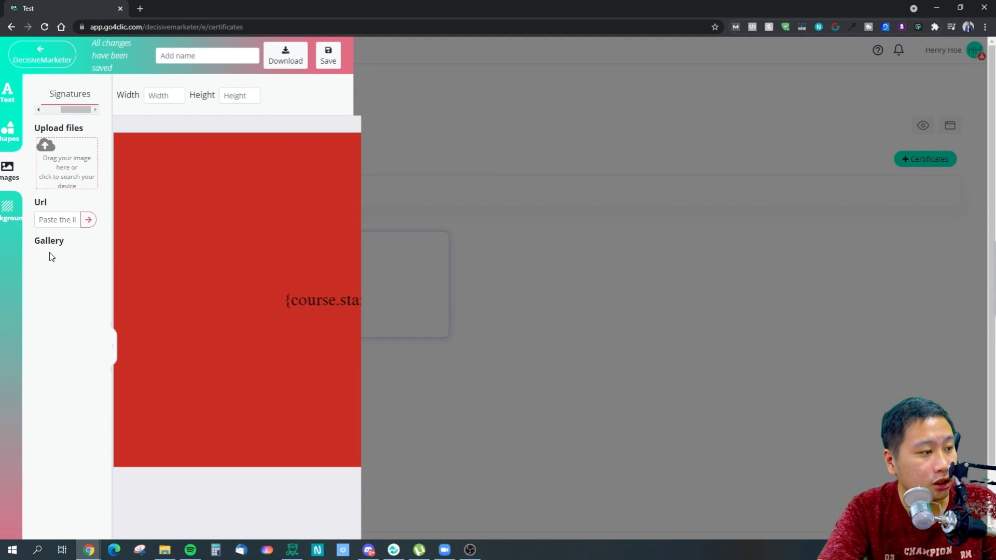
{"action": "left_click", "coordinate": [7, 213]}
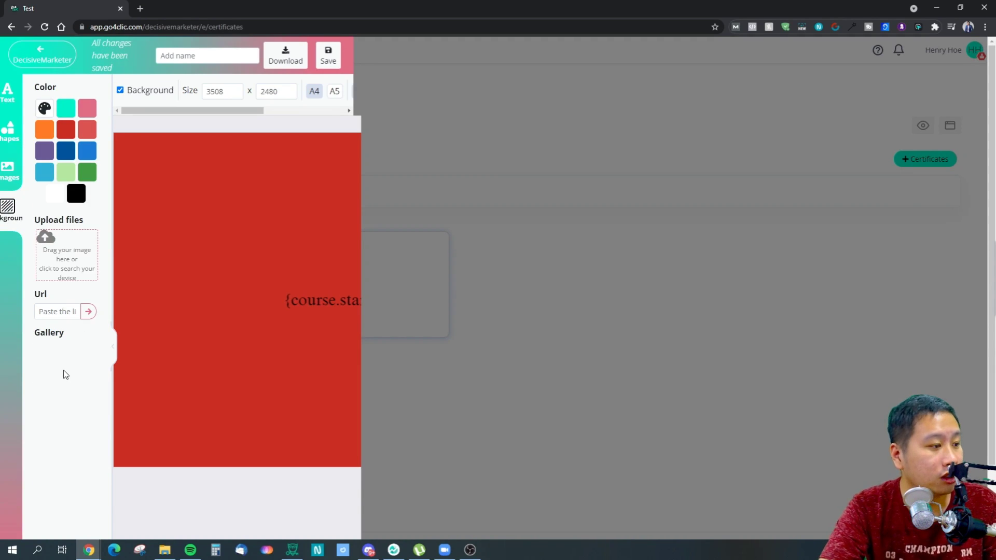
{"action": "scroll", "coordinate": [60, 327], "scroll_direction": "down", "scroll_amount": 2}
{"action": "scroll", "coordinate": [66, 280], "scroll_direction": "up", "scroll_amount": 2}
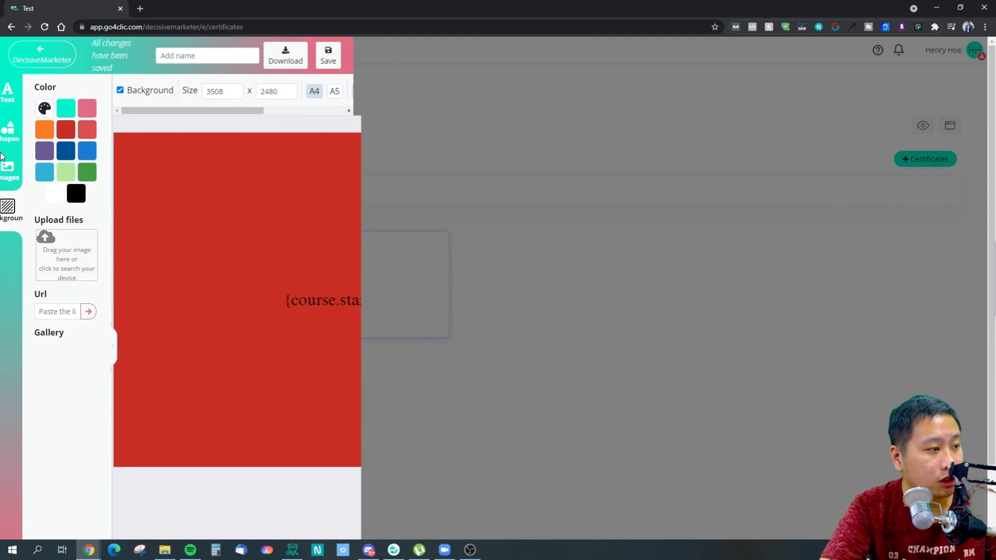
Step: Add a circle reshaped into an upright ellipse beside the start date placeholder and return to the certificates list
{"action": "left_click", "coordinate": [7, 131]}
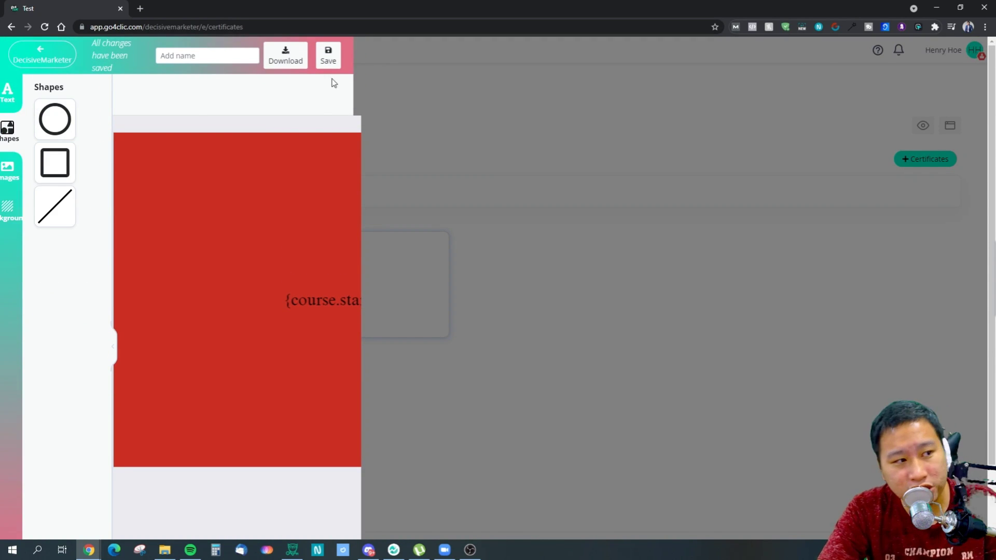
{"action": "left_click", "coordinate": [55, 118]}
{"action": "left_click", "coordinate": [204, 287]}
{"action": "left_click_drag", "start_coordinate": [336, 299], "coordinate": [262, 304]}
{"action": "left_click", "coordinate": [168, 332]}
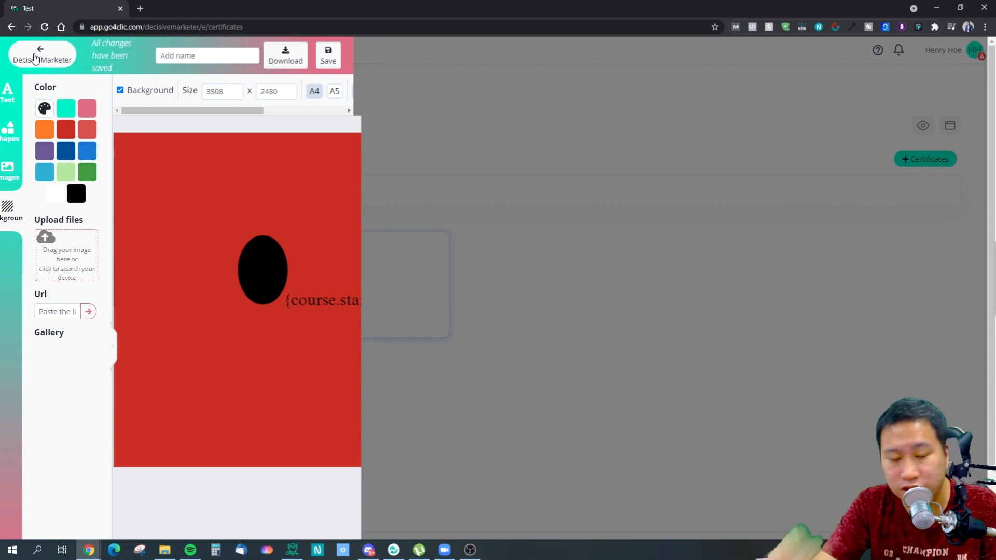
{"action": "left_click", "coordinate": [35, 58]}
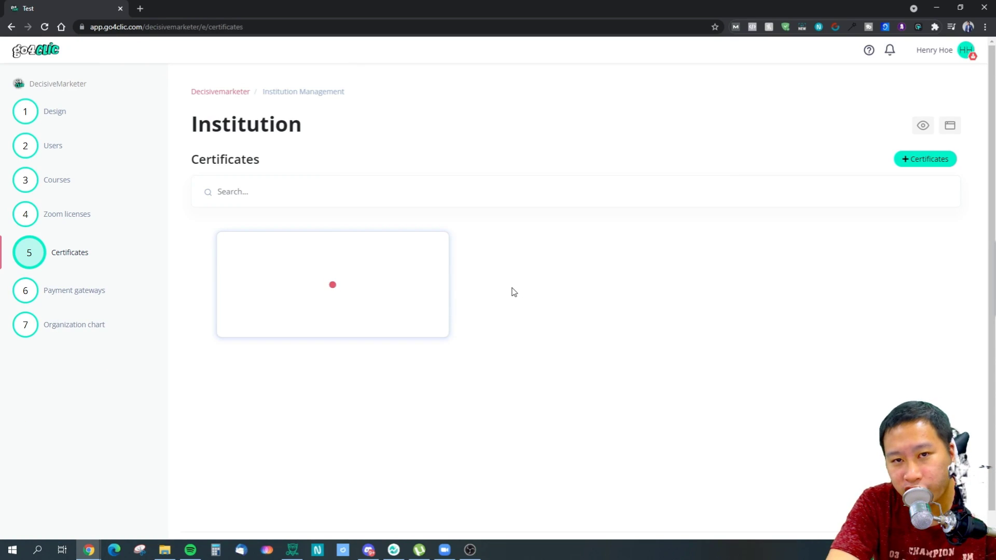
Step: Start a new payment gateway and check which providers are available for it
{"action": "left_click", "coordinate": [88, 295]}
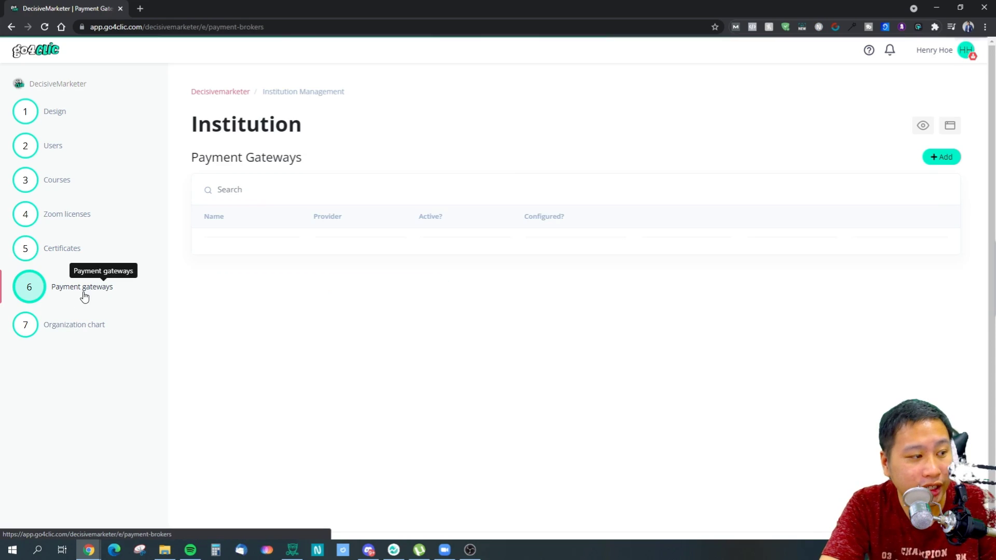
{"action": "left_click", "coordinate": [939, 158]}
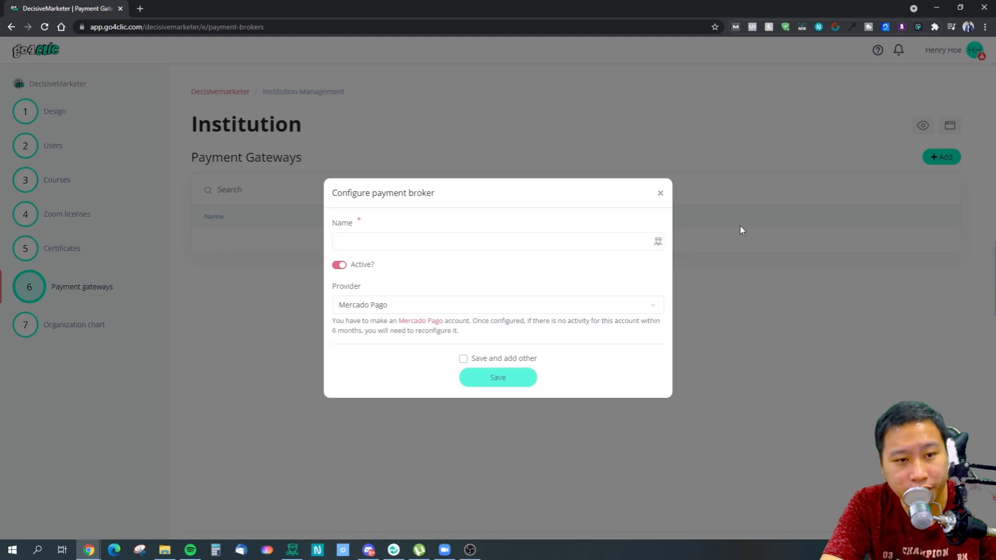
{"action": "left_click", "coordinate": [372, 308]}
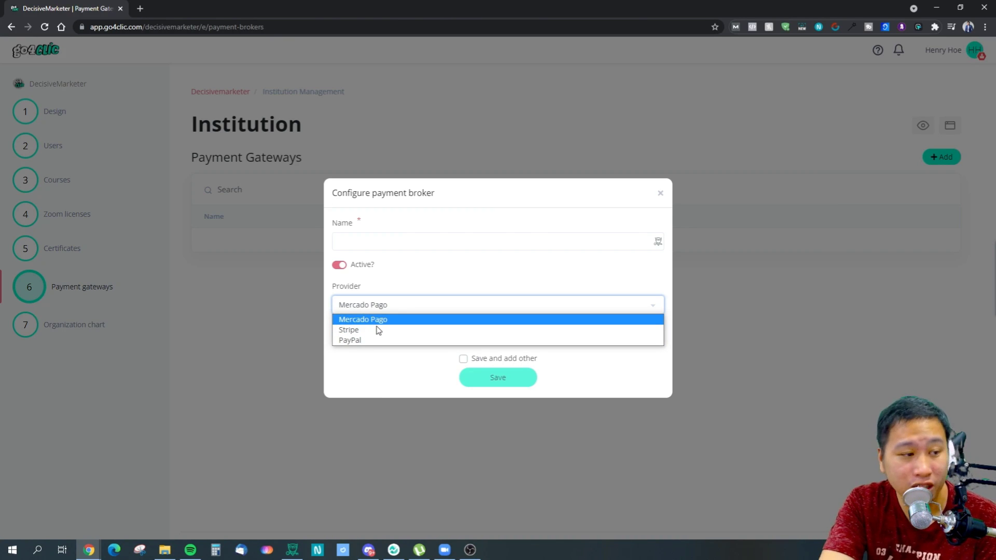
{"action": "left_click", "coordinate": [402, 345]}
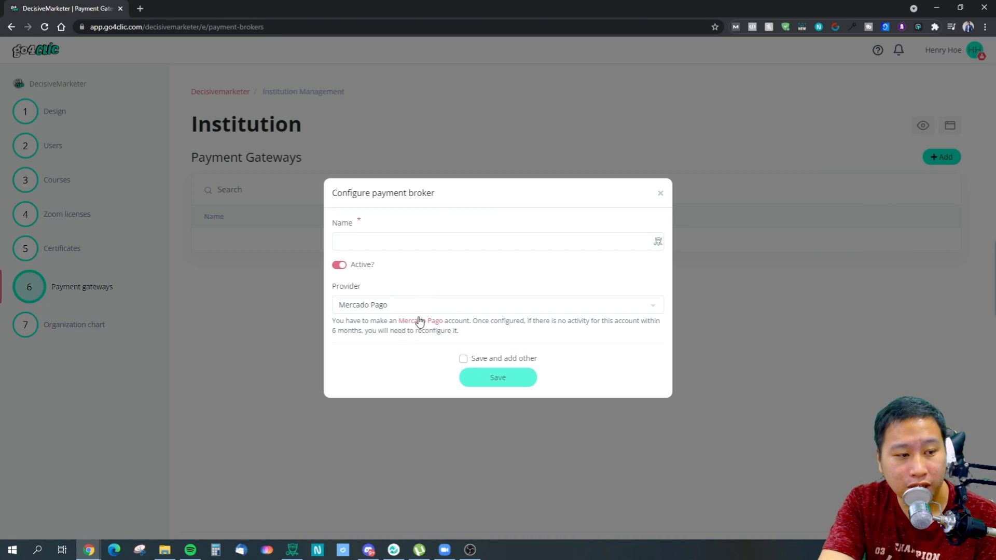
Step: View the linked Mercado Pago site in a separate tab, recheck the providers and close the payment broker form without saving
{"action": "right_click", "coordinate": [417, 325]}
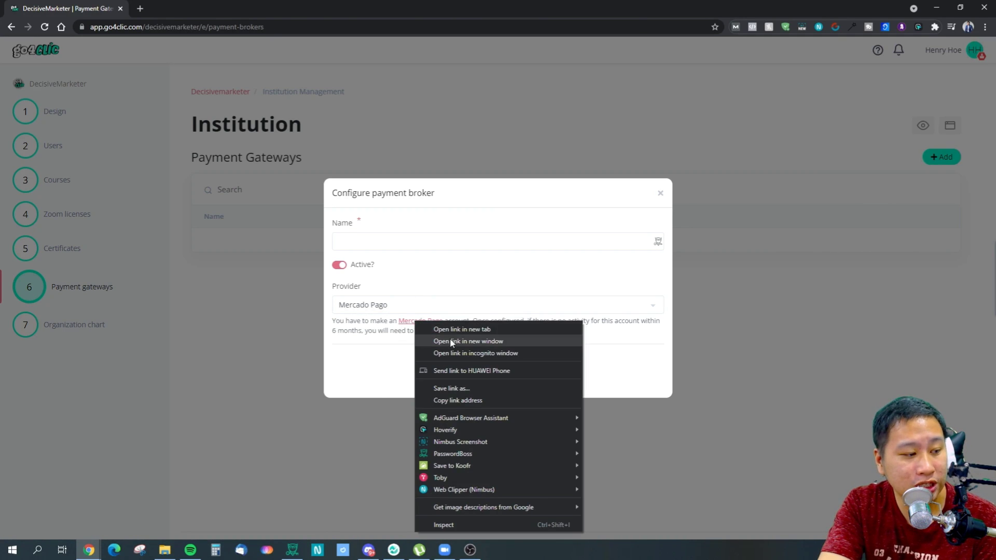
{"action": "left_click", "coordinate": [434, 327]}
{"action": "left_click", "coordinate": [185, 5]}
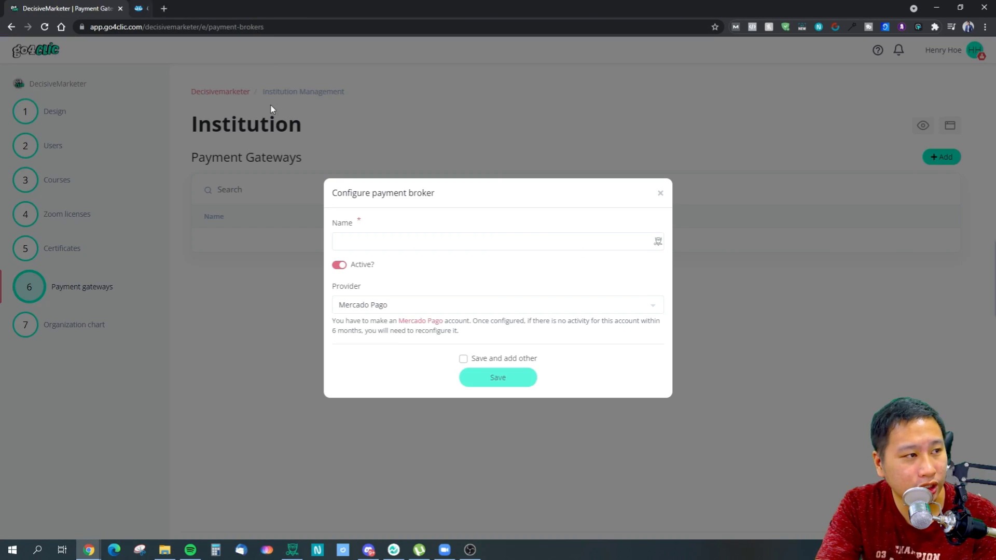
{"action": "key", "text": "ctrl+w"}
{"action": "left_click", "coordinate": [461, 309]}
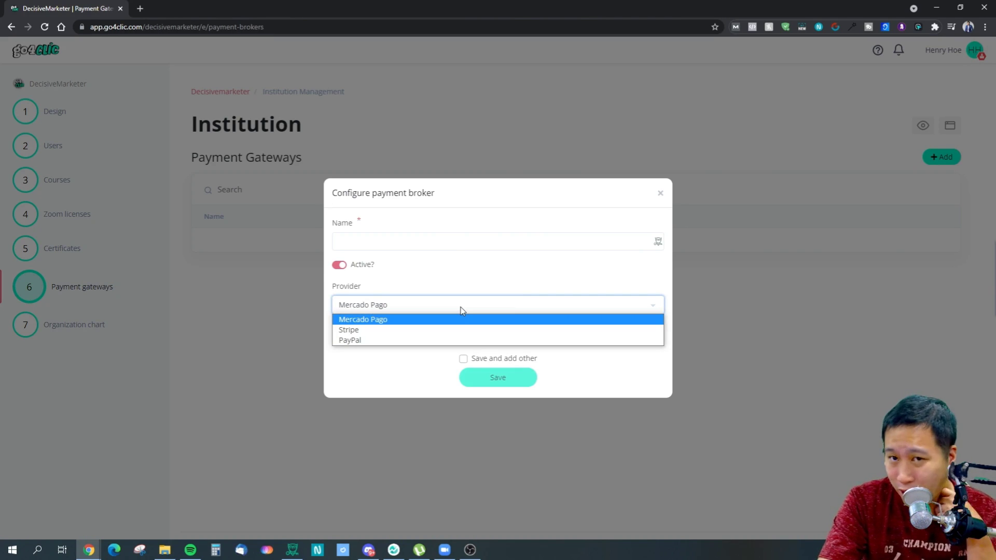
{"action": "left_click", "coordinate": [601, 348]}
{"action": "left_click", "coordinate": [661, 193]}
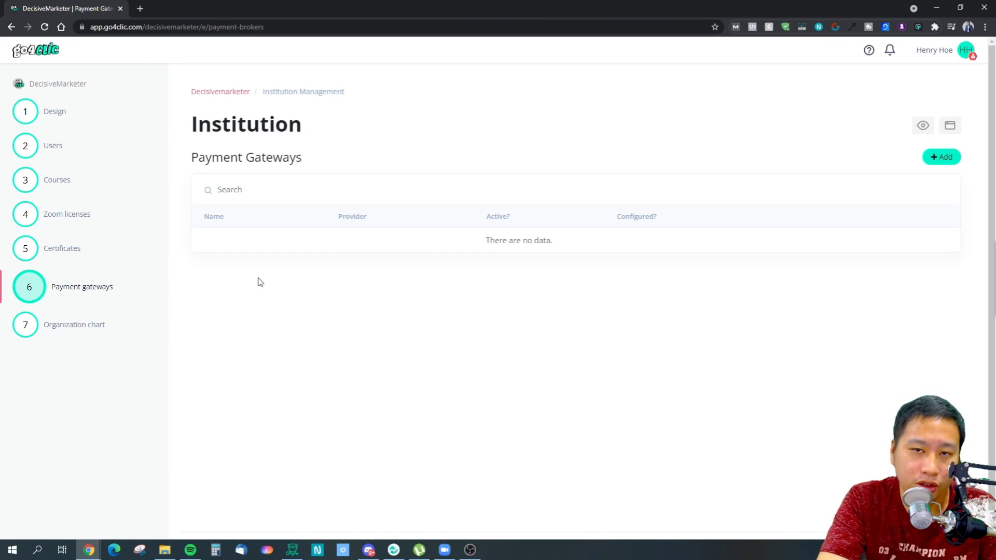
Step: View the academy's organization chart diagram and close it
{"action": "left_click", "coordinate": [99, 331]}
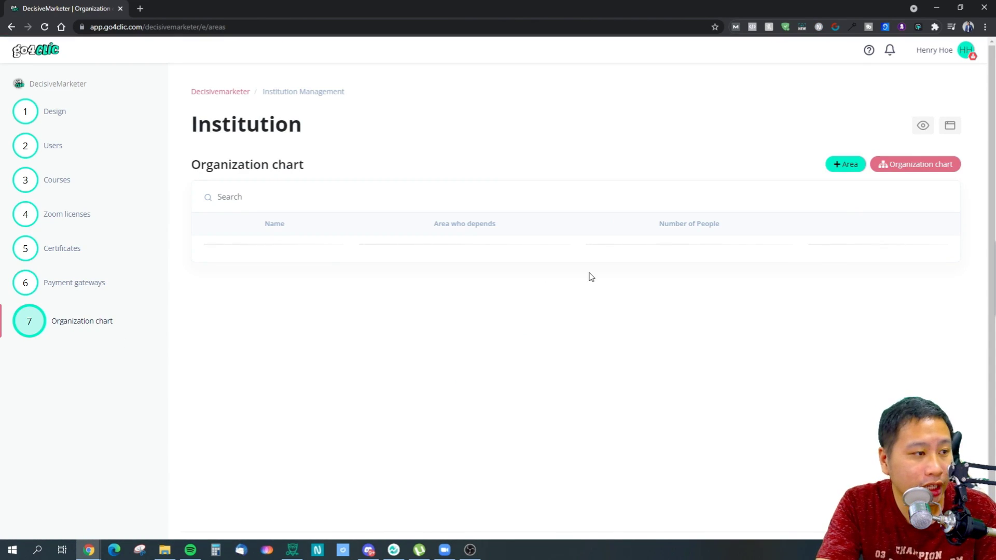
{"action": "left_click", "coordinate": [919, 165]}
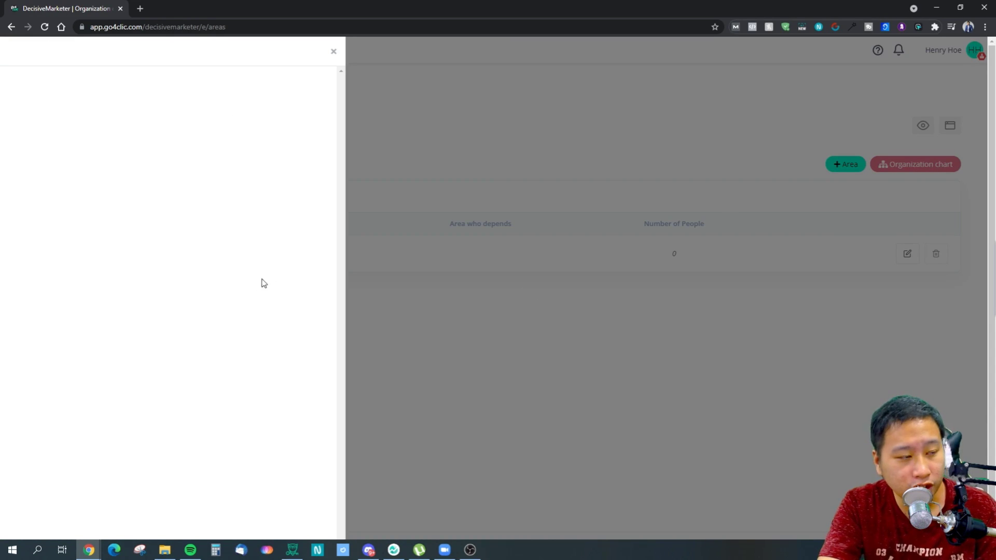
{"action": "double_click", "coordinate": [160, 98]}
{"action": "left_click", "coordinate": [194, 167]}
{"action": "left_click", "coordinate": [332, 52]}
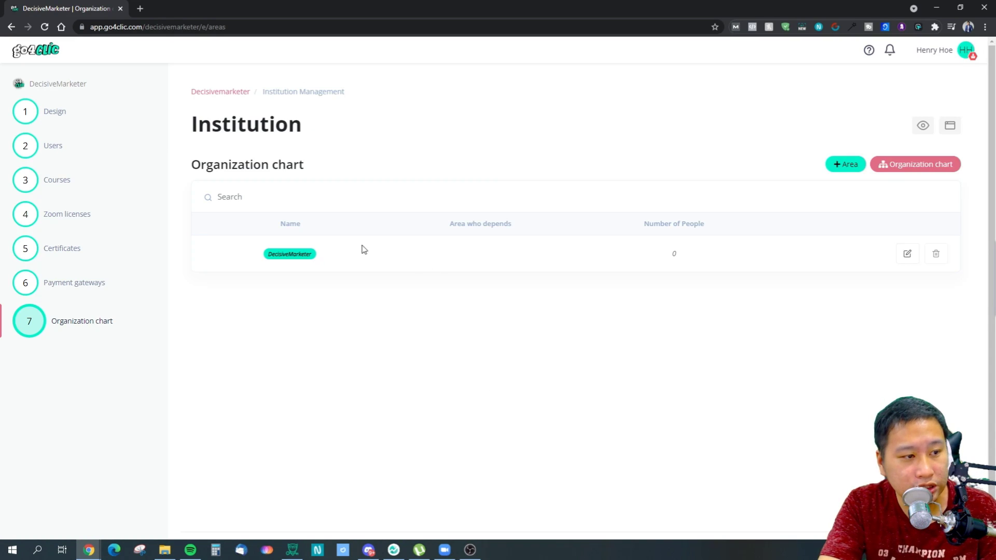
Step: Review the staff role options in the DecisiveMarketer area's management dialog and close it
{"action": "left_click", "coordinate": [907, 254]}
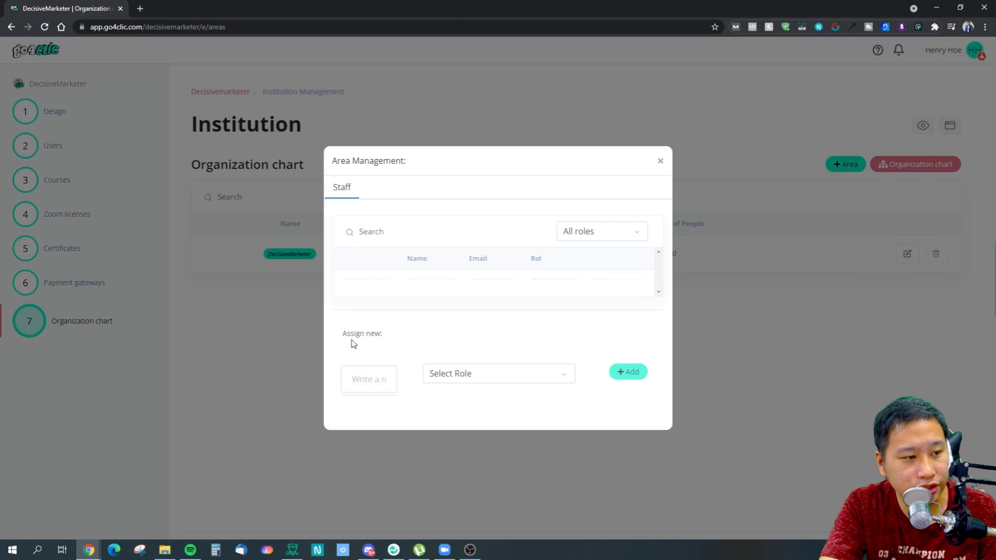
{"action": "left_click", "coordinate": [586, 238]}
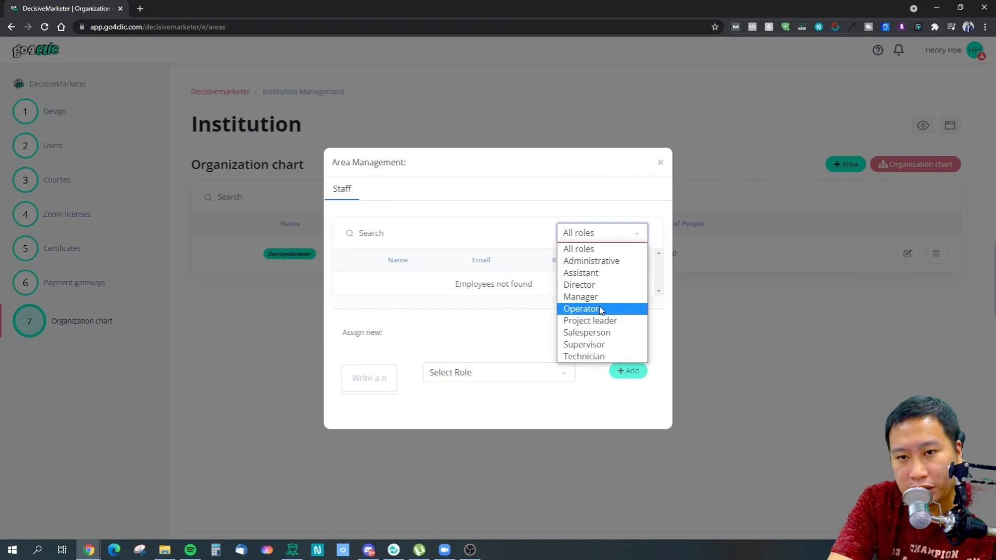
{"action": "left_click", "coordinate": [456, 414]}
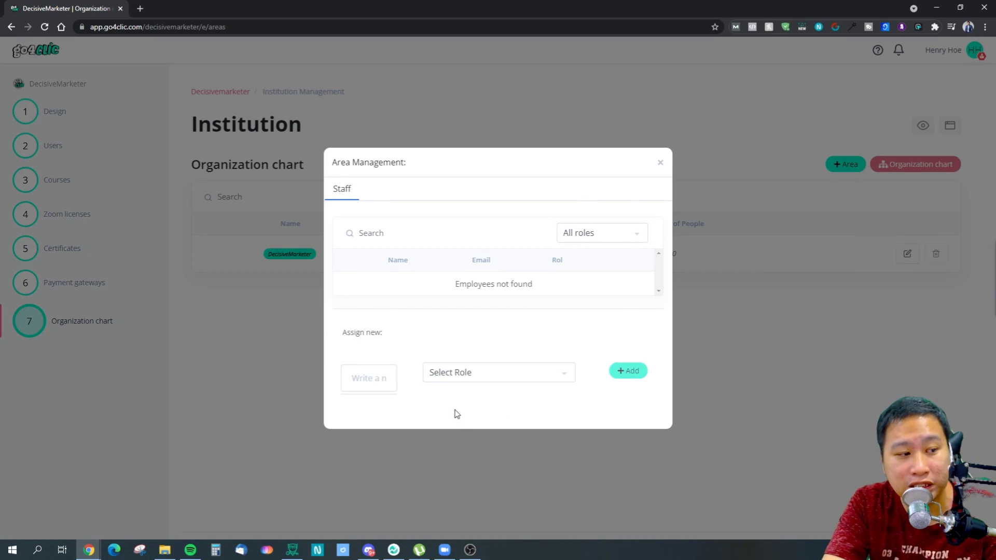
{"action": "left_click", "coordinate": [660, 163]}
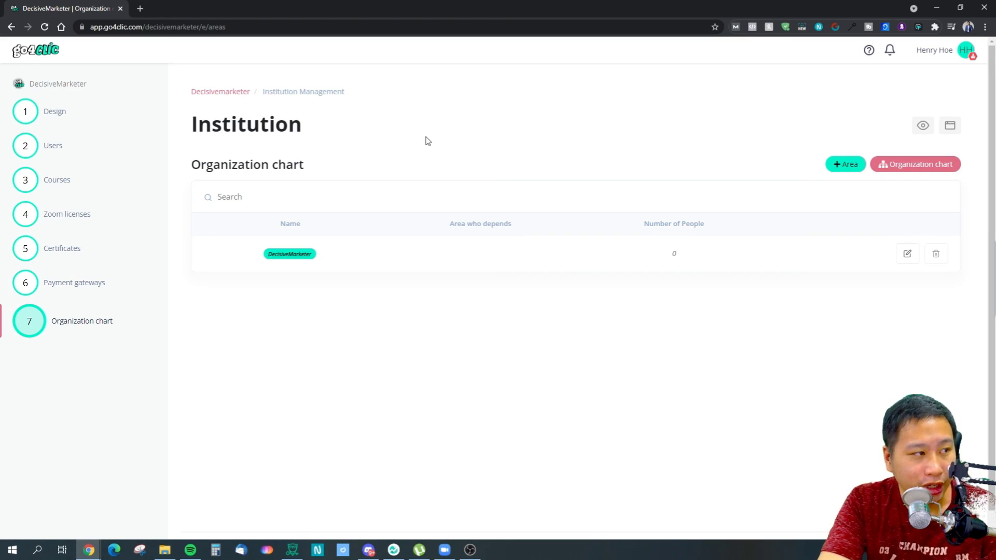